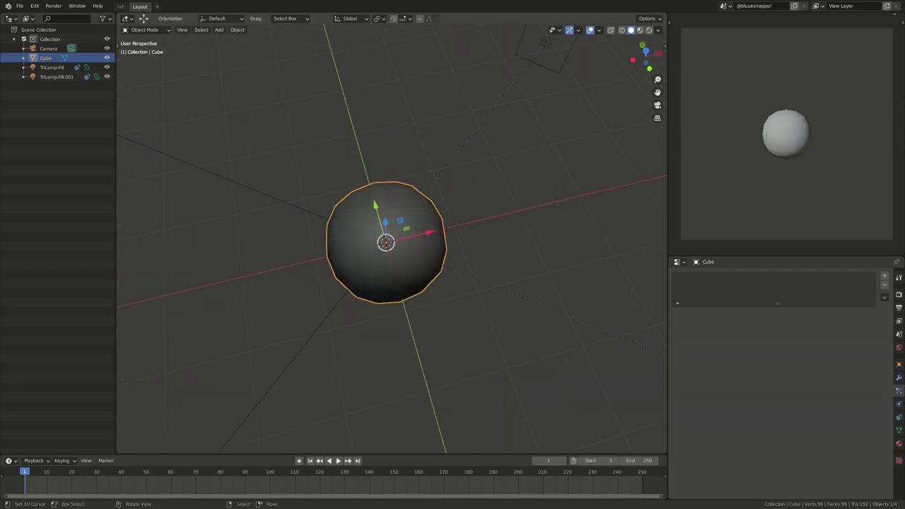
- Add a Hair particle system to the sphere and check its Render settings
key(shift+a)
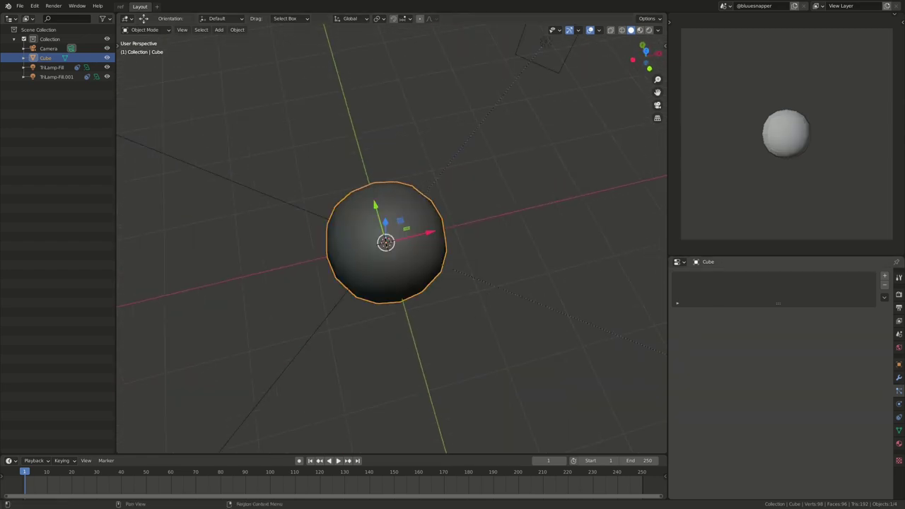
click(884, 275)
click(833, 325)
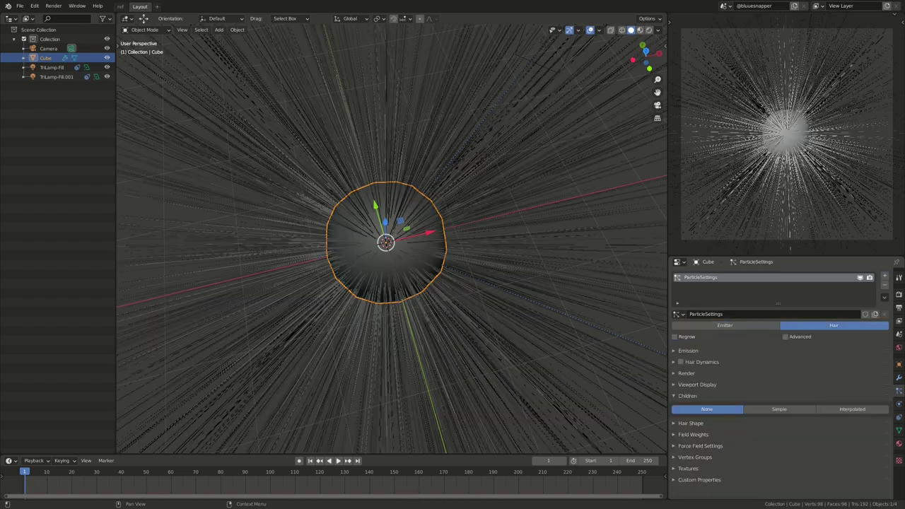
click(898, 294)
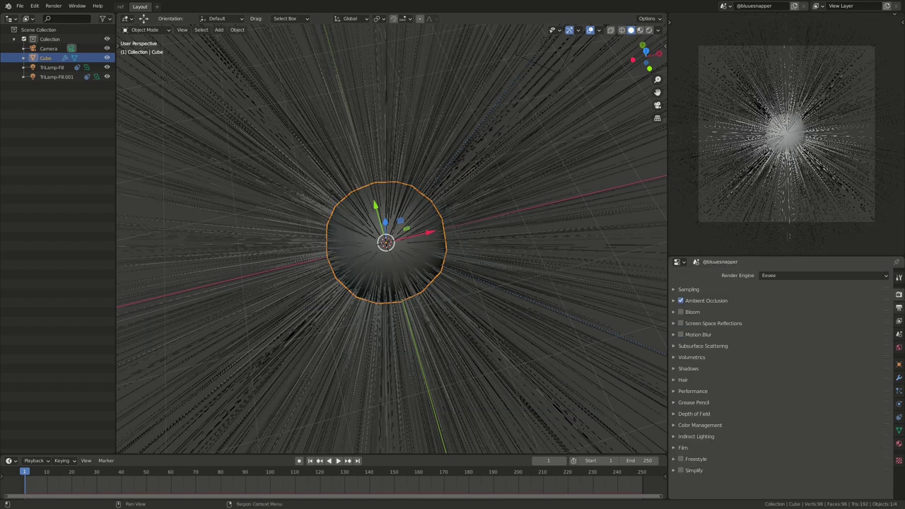
click(682, 380)
click(683, 379)
- Create a new material for the sphere and show its shader nodes
click(899, 443)
click(790, 314)
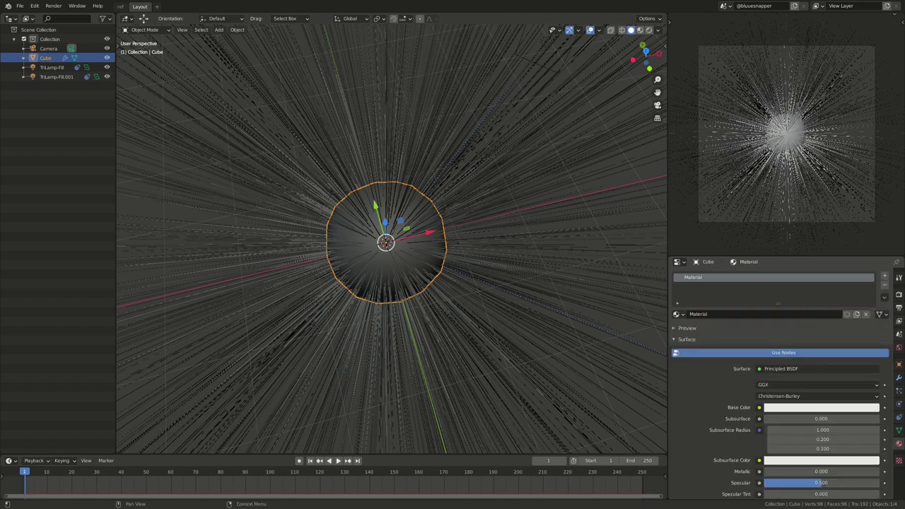
key(shift+F3)
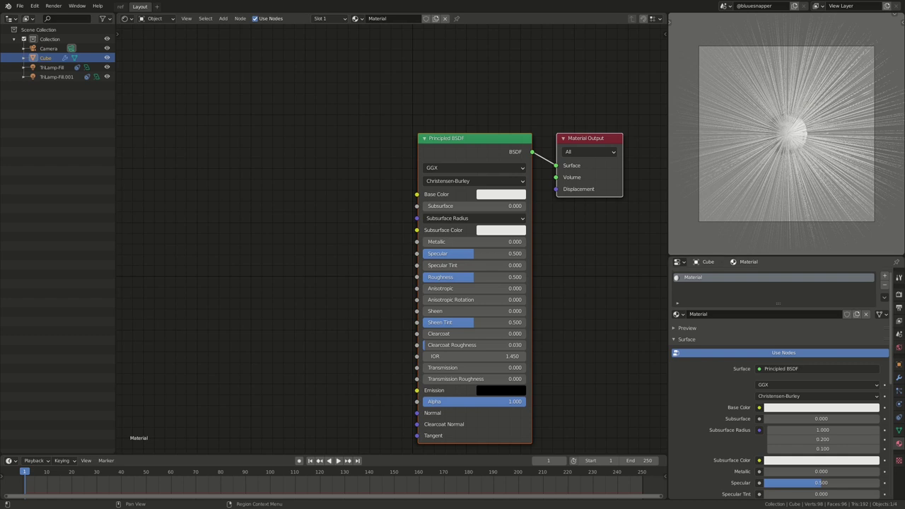
- Enable Advanced particle options and set the hair Children to Interpolated
click(898, 390)
click(785, 337)
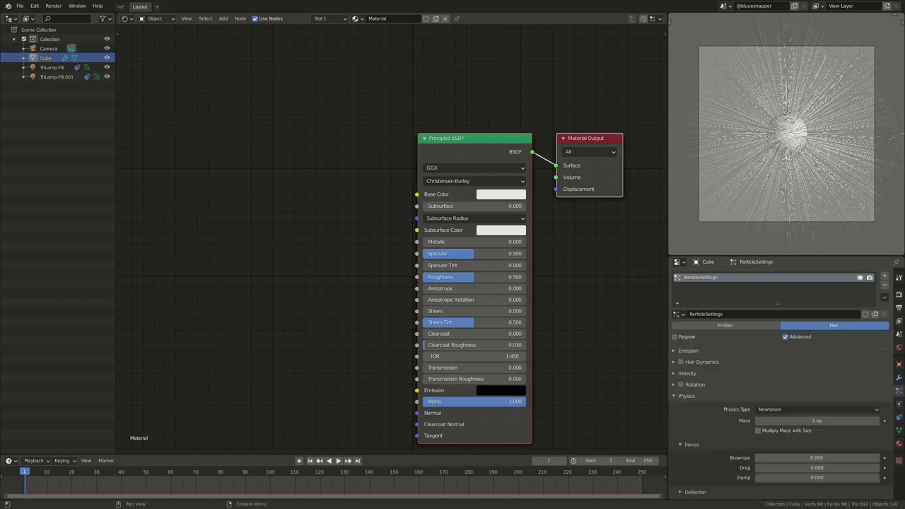
click(686, 396)
click(687, 429)
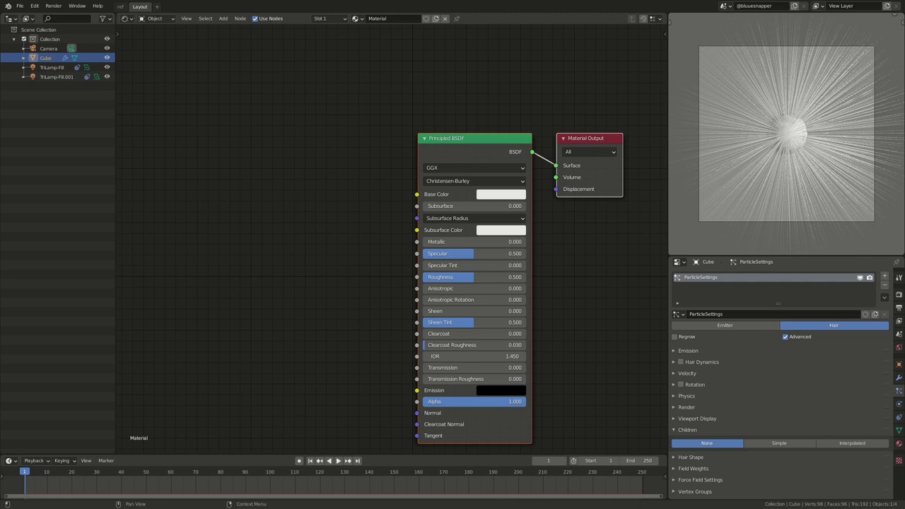
click(852, 443)
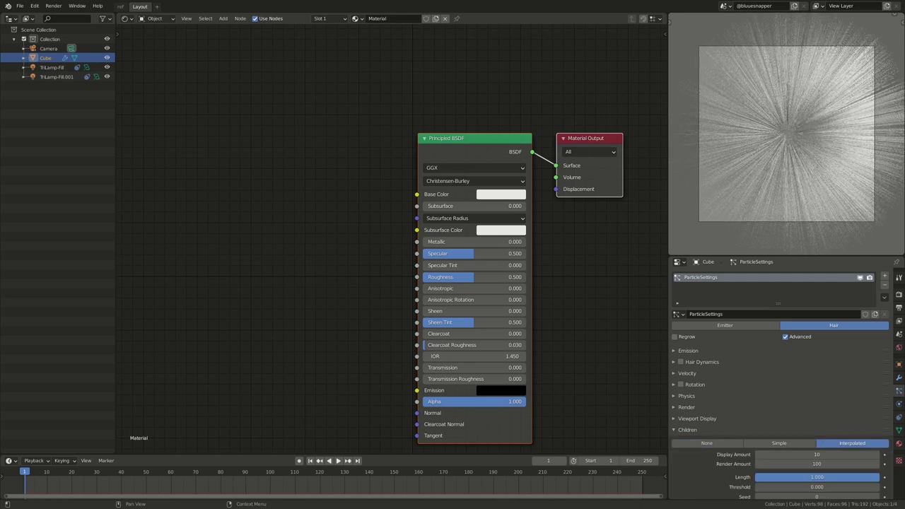
click(687, 429)
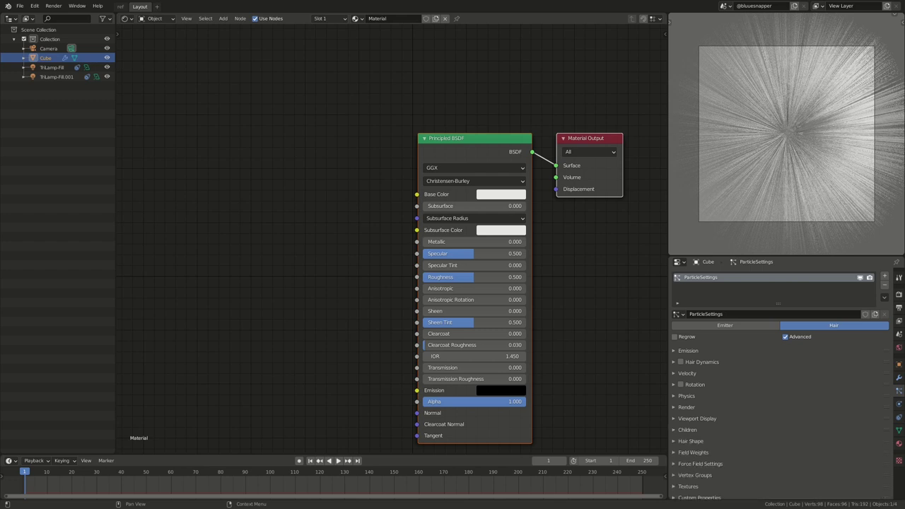
- Set the Emission Hair Length to 2 m
click(687, 350)
click(817, 383)
text(2)
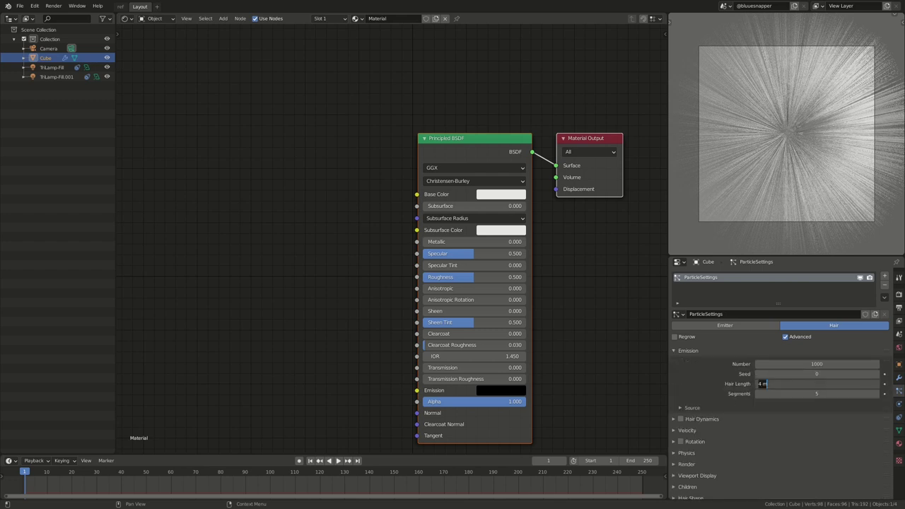
key(Return)
- Set the Physics Brownian force to 0.300
scroll(778, 381, down, 2)
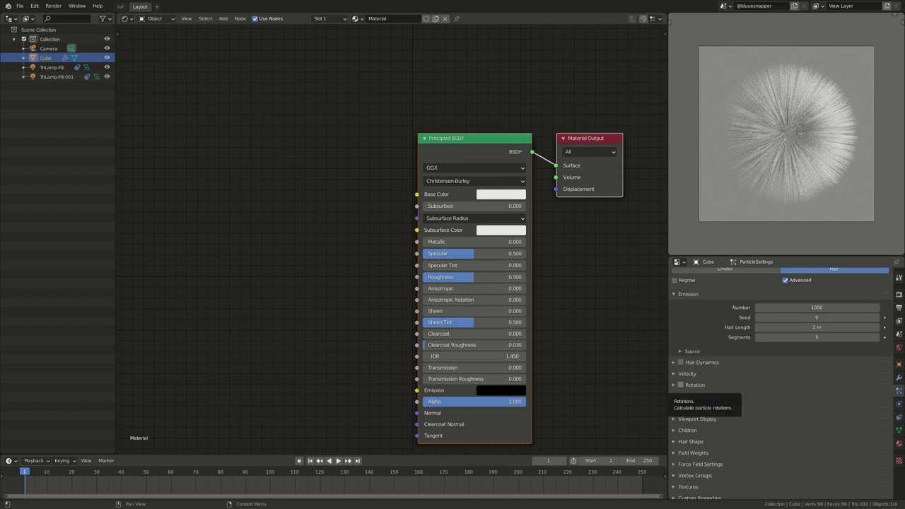
click(685, 396)
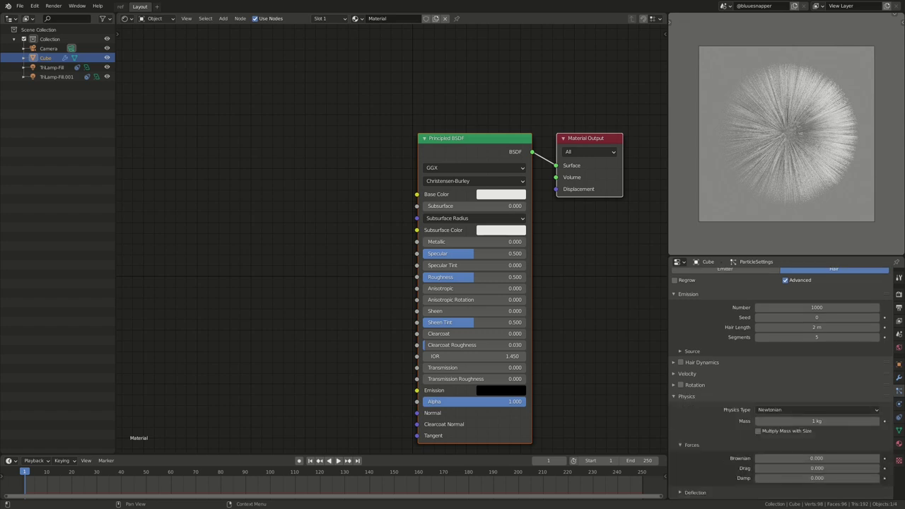
click(816, 458)
text(0.300)
key(Return)
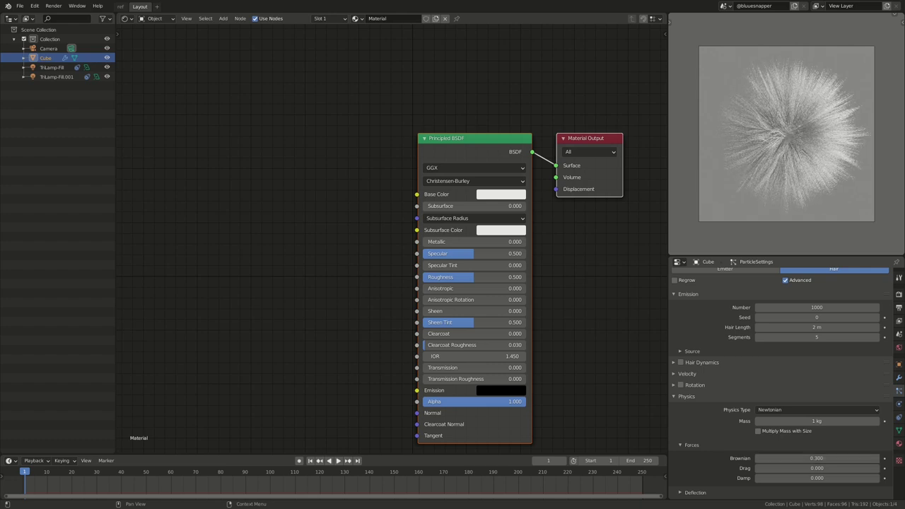
scroll(393, 238, down, 1)
key(shift+a)
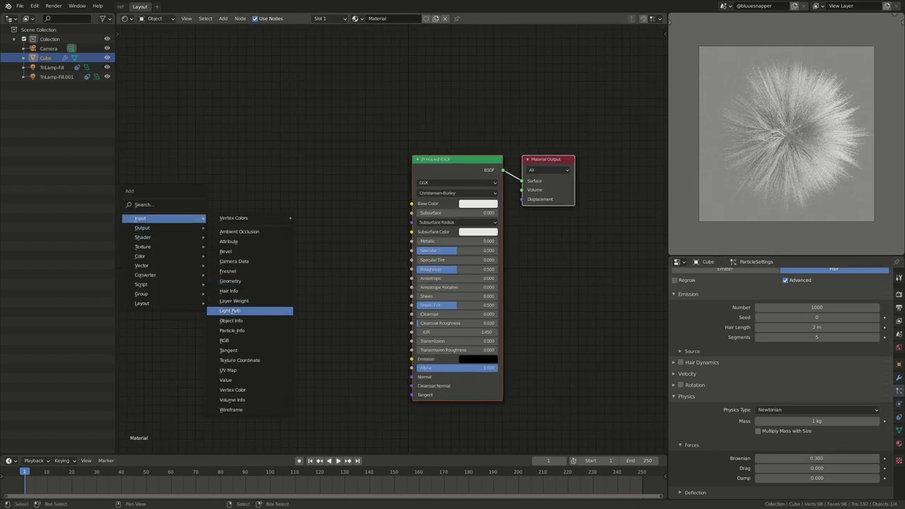
- Add Hair Info and ColorRamp nodes and link Intercept to the ramp's Fac
click(249, 291)
click(147, 243)
key(shift+a)
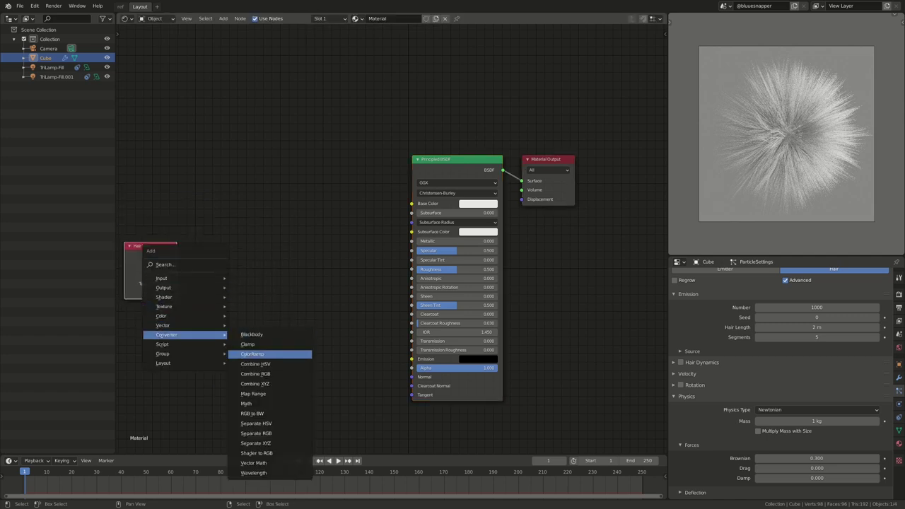
click(252, 354)
mouse_move(177, 274)
mouse_down()
mouse_move(216, 273)
mouse_move(245, 293)
mouse_up()
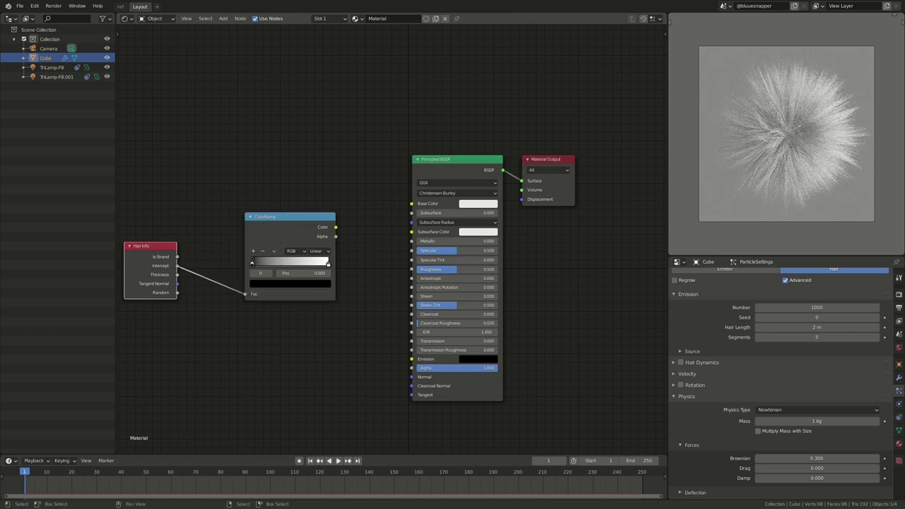
- Make the ramp's left stop magenta and feed its Color into Principled BSDF Base Color
click(283, 291)
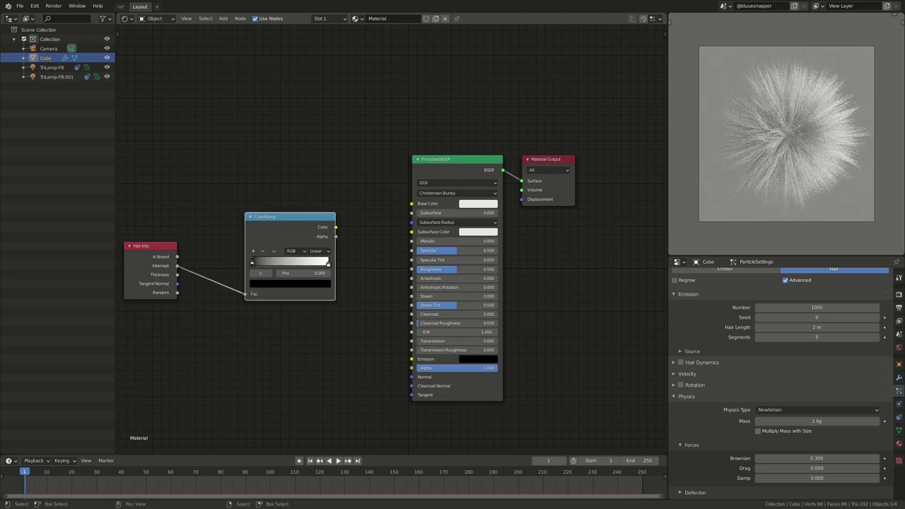
click(290, 283)
drag(326, 226, 326, 162)
click(272, 205)
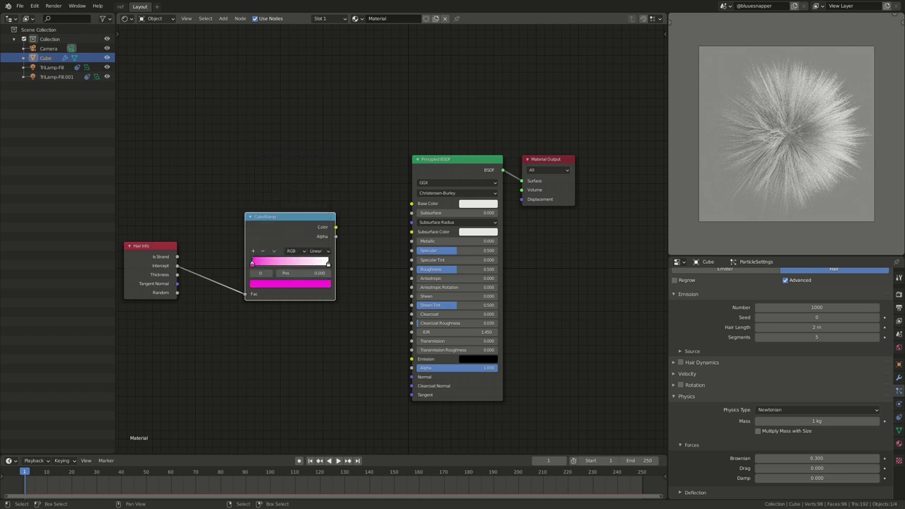
click(417, 212)
drag(411, 203, 411, 203)
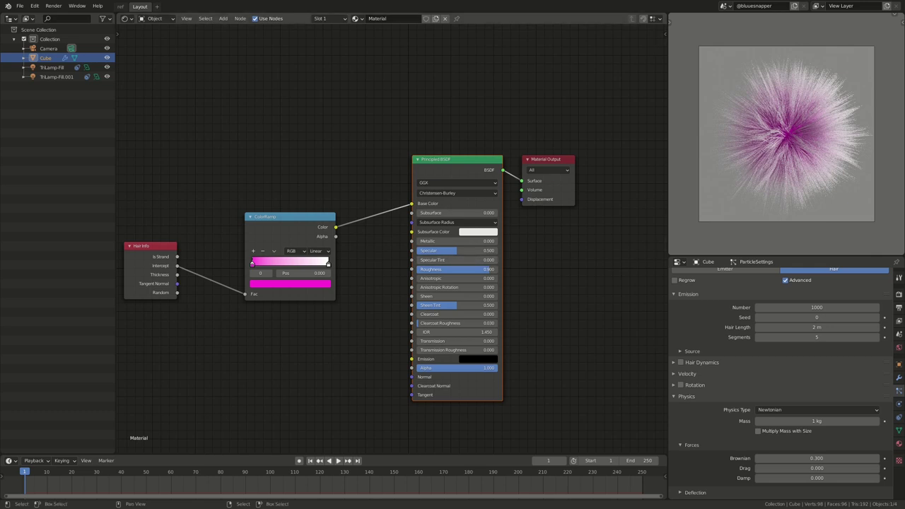
scroll(488, 269, down, 1)
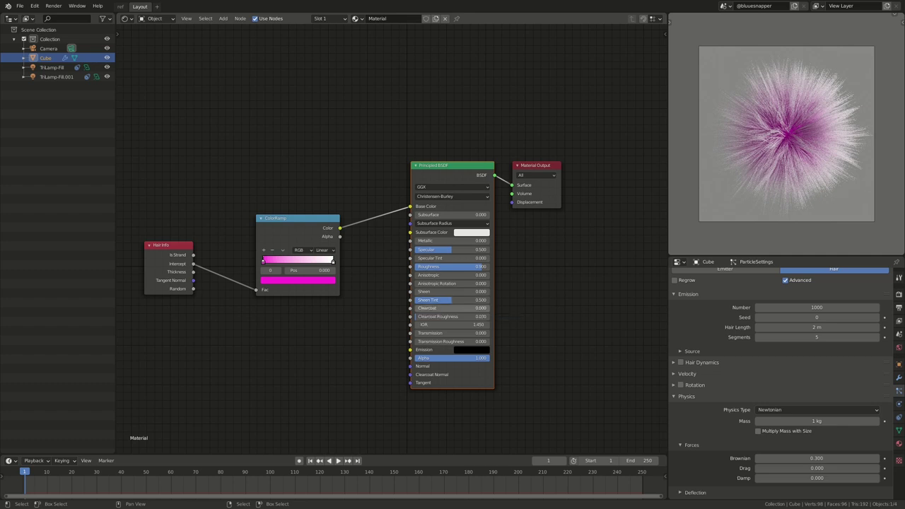
- Slide the magenta ColorRamp stop to position 0.389
scroll(452, 283, down, 1)
scroll(452, 283, up, 1)
scroll(135, 304, up, 1)
scroll(388, 247, up, 1)
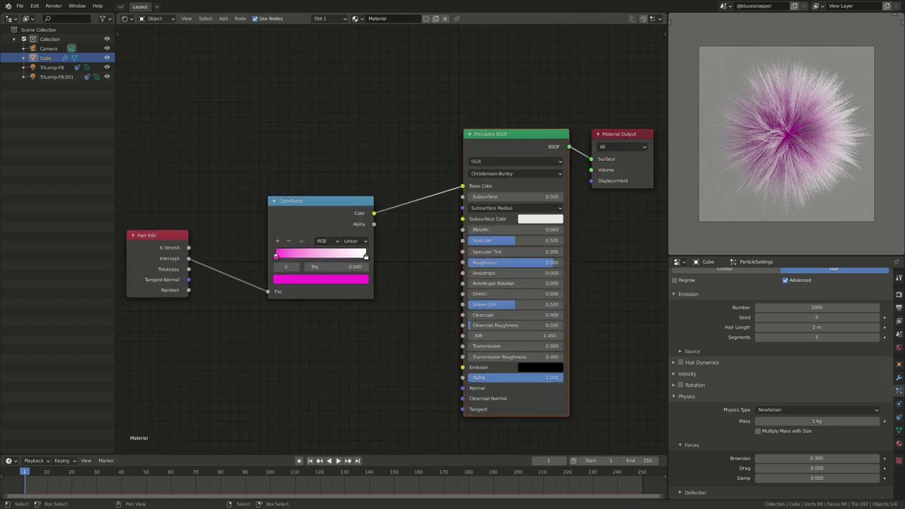
drag(276, 255, 311, 256)
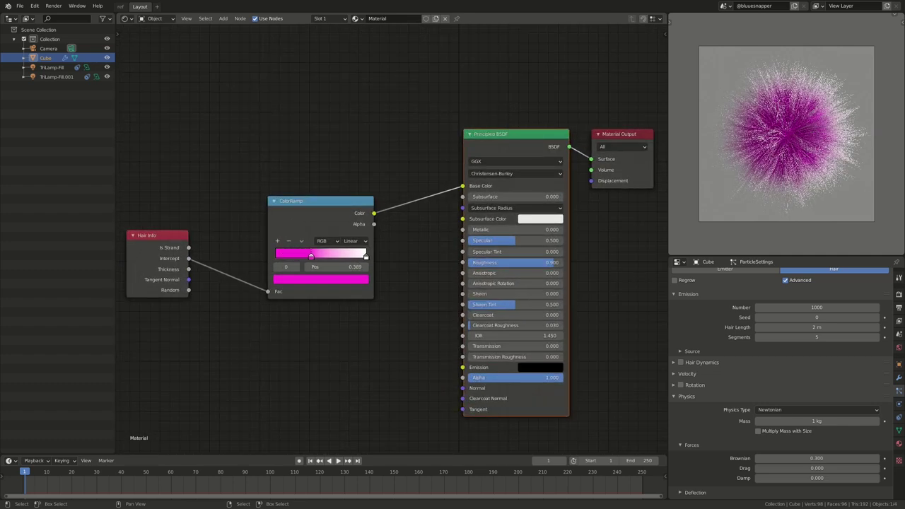
- Lower Specular to 0.400 and raise Sheen Tint to 1.000 on the Principled BSDF
scroll(391, 239, up, 2)
scroll(391, 240, down, 1)
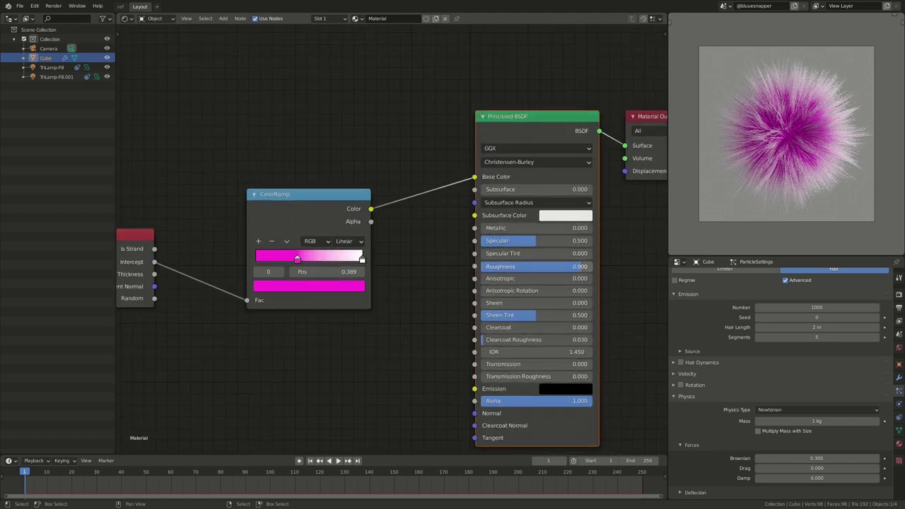
drag(516, 241, 506, 240)
drag(523, 315, 592, 315)
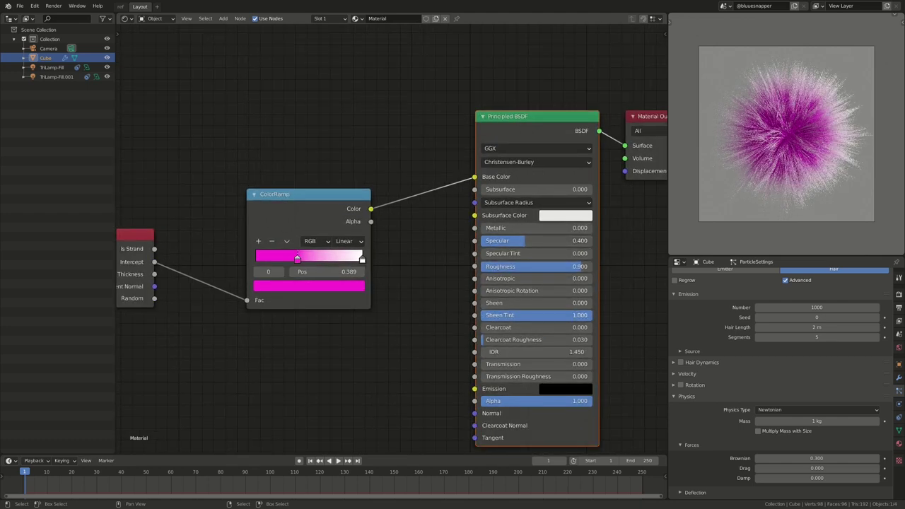
drag(502, 302, 592, 303)
- Return to the 3D Viewport and expand the particle Children panel, collapsing Viewport Display and Path
key(shift+F5)
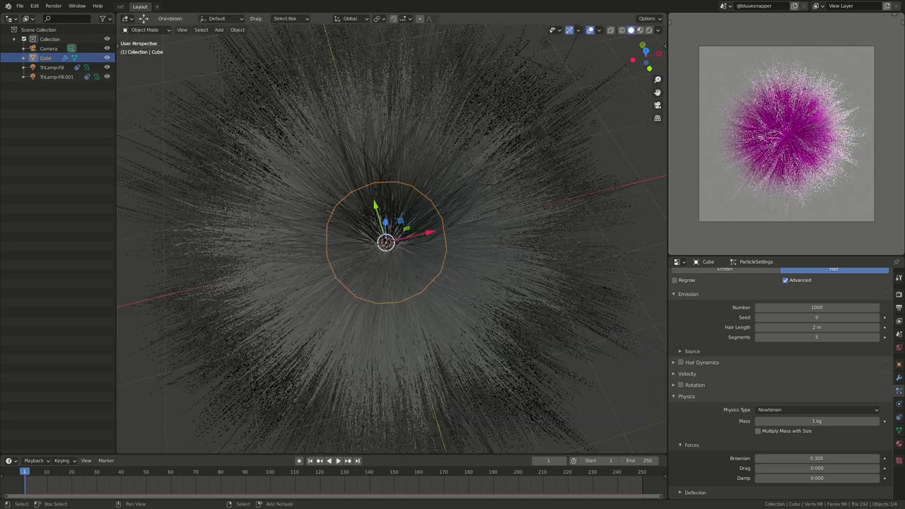
scroll(391, 233, down, 4)
scroll(390, 240, up, 2)
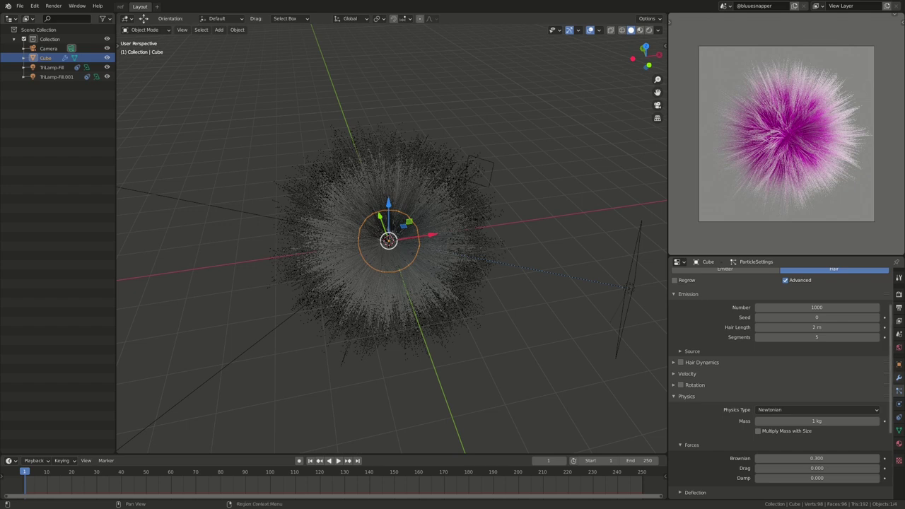
scroll(813, 311, down, 2)
scroll(812, 311, down, 2)
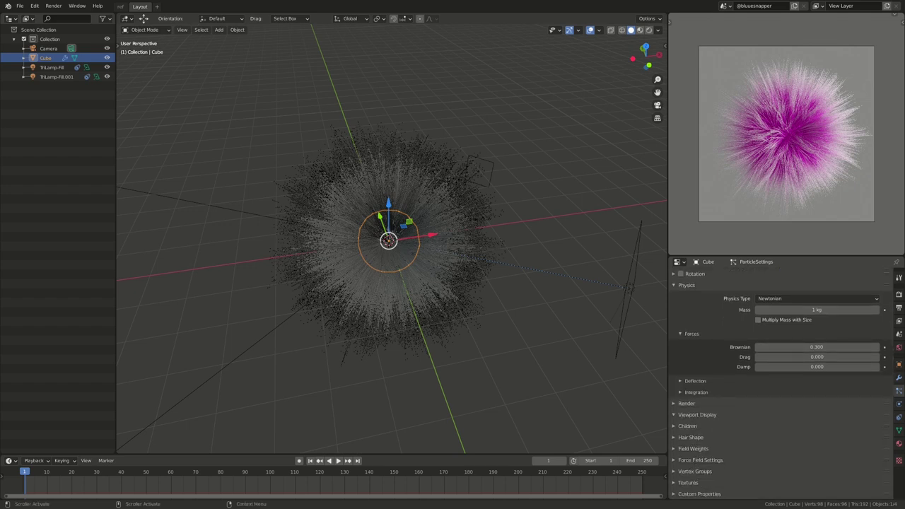
scroll(813, 408, down, 2)
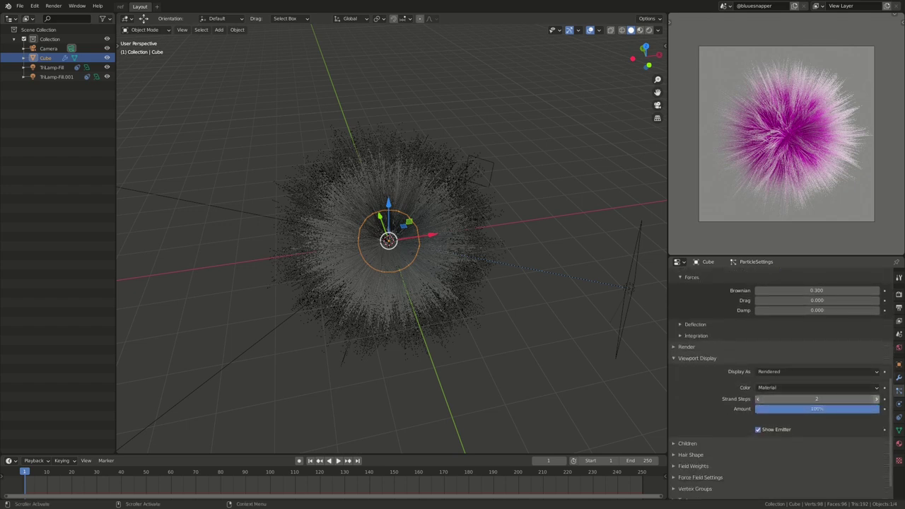
click(696, 357)
click(686, 402)
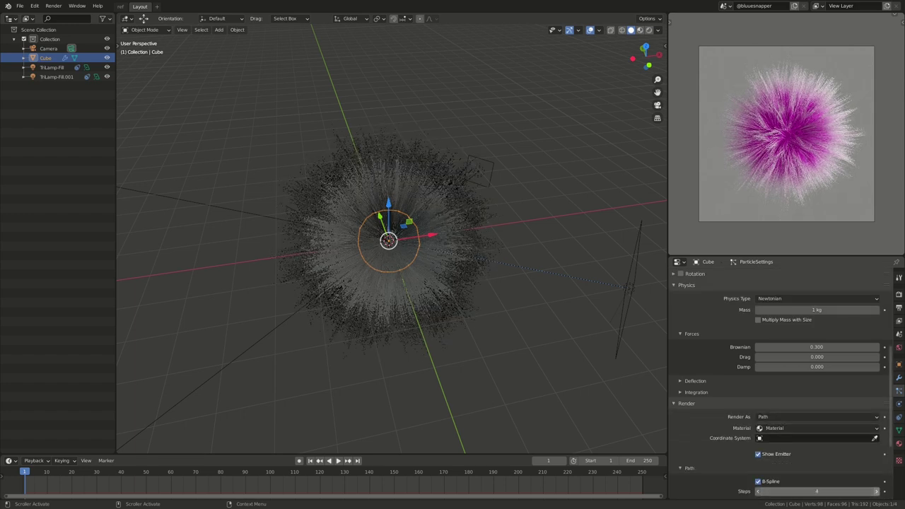
click(689, 467)
scroll(781, 382, down, 3)
click(687, 426)
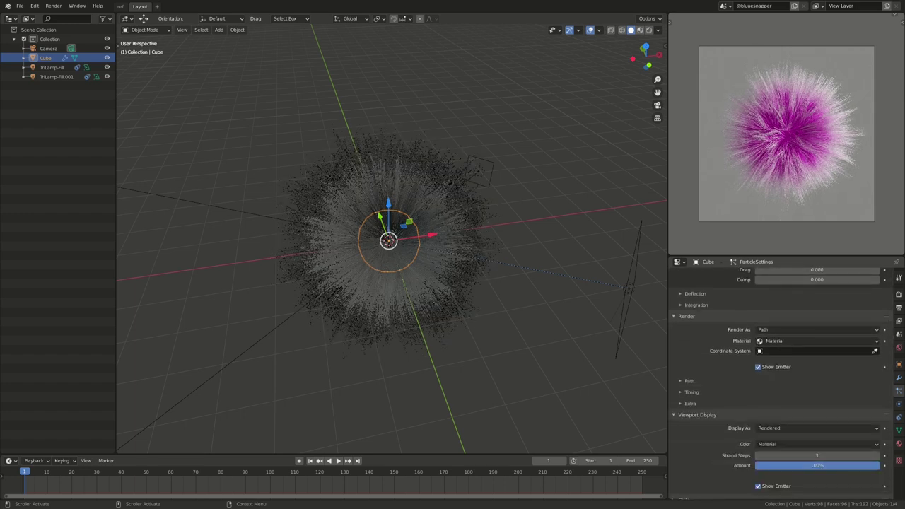
scroll(777, 424, up, 10)
- Set the child hair amount to 20
scroll(777, 389, down, 2)
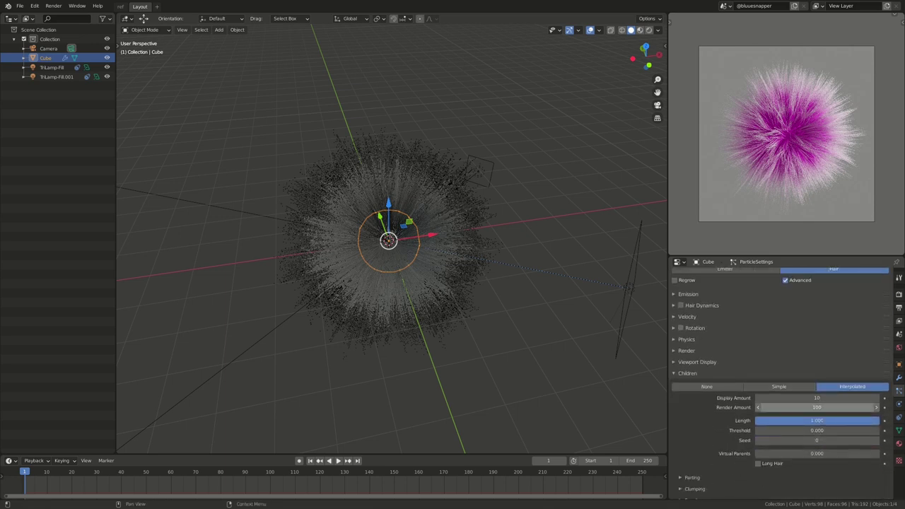
drag(816, 397, 816, 407)
text(20)
key(Return)
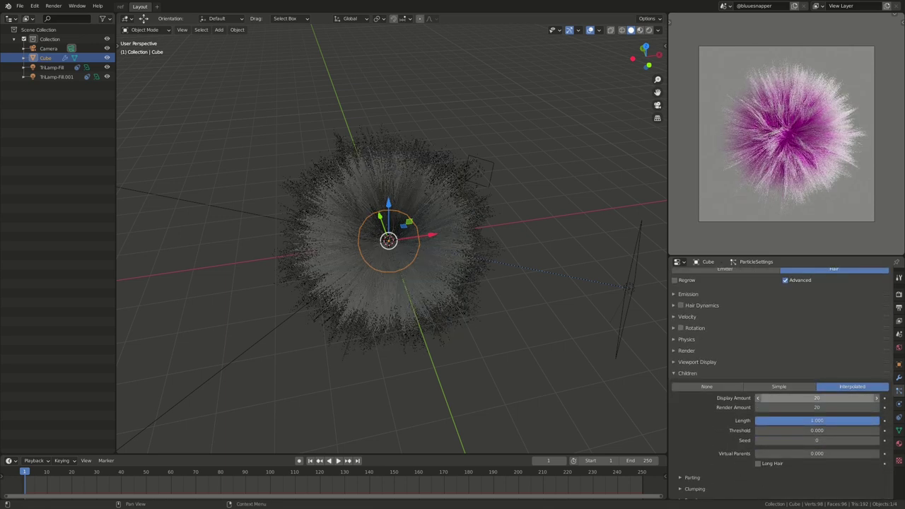
- Give the child hairs a Wave kink type
scroll(781, 381, down, 1)
scroll(780, 382, down, 1)
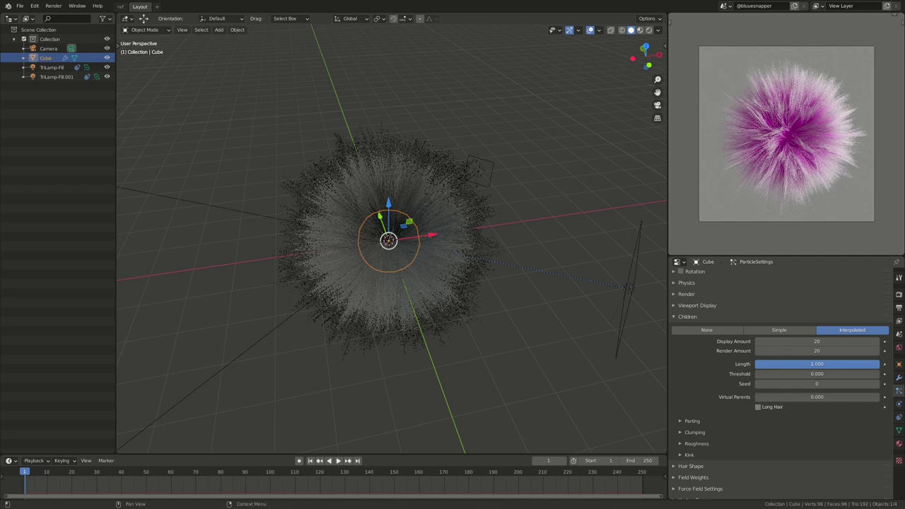
click(689, 455)
click(816, 468)
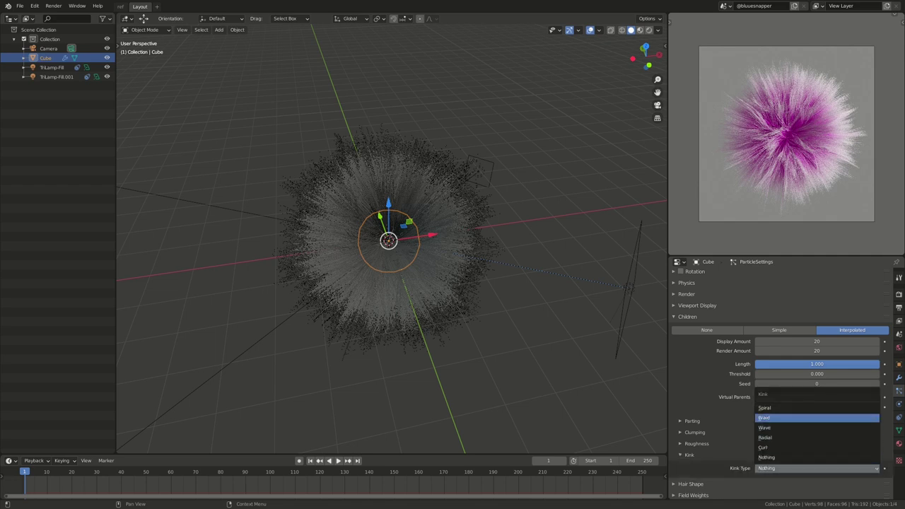
click(765, 427)
- Expand the child hair Shape and Roughness settings
scroll(780, 381, down, 1)
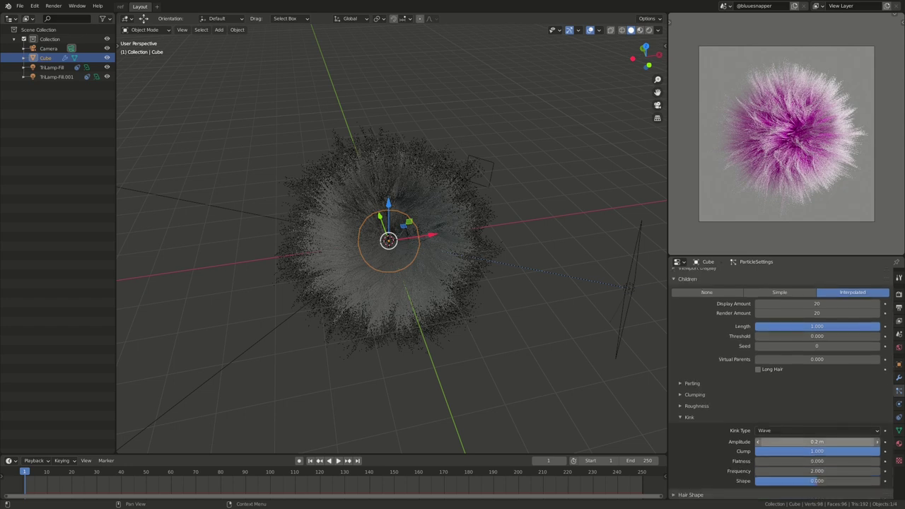
scroll(780, 381, down, 1)
scroll(780, 382, down, 1)
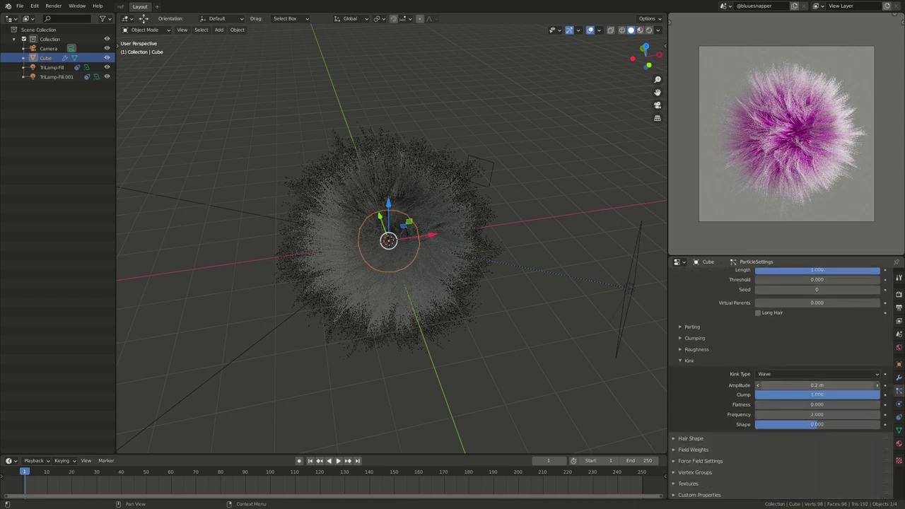
click(691, 438)
scroll(780, 382, down, 2)
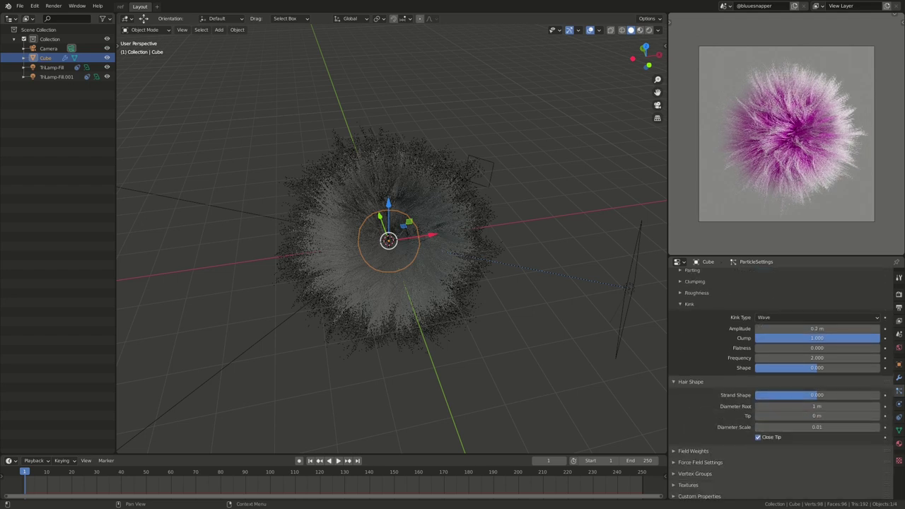
scroll(780, 382, up, 2)
scroll(780, 382, up, 2)
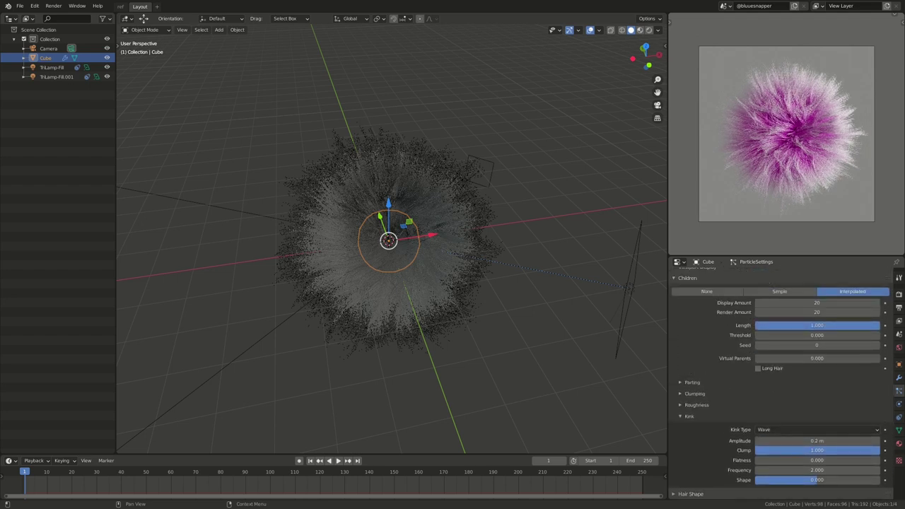
click(696, 404)
- Set child Endpoint roughness to 0.250, keeping Uniform roughness at 0
drag(792, 428, 841, 428)
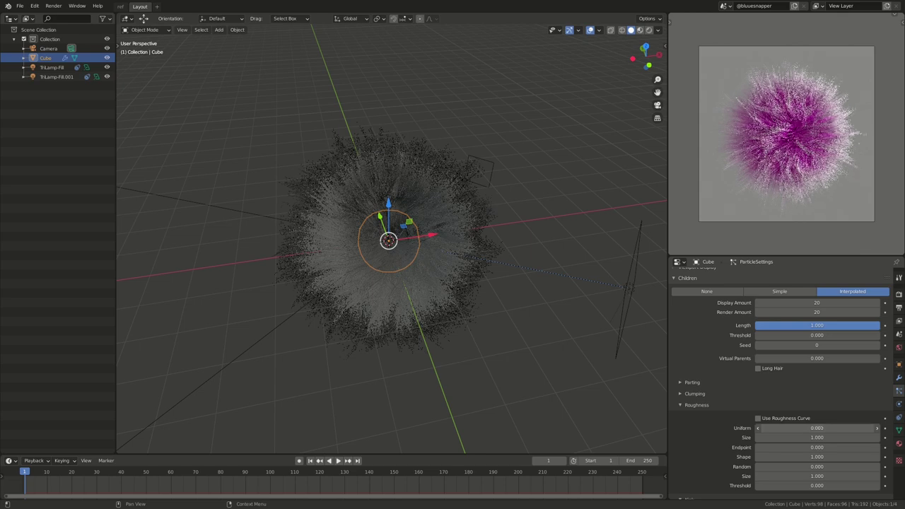
key(ctrl+z)
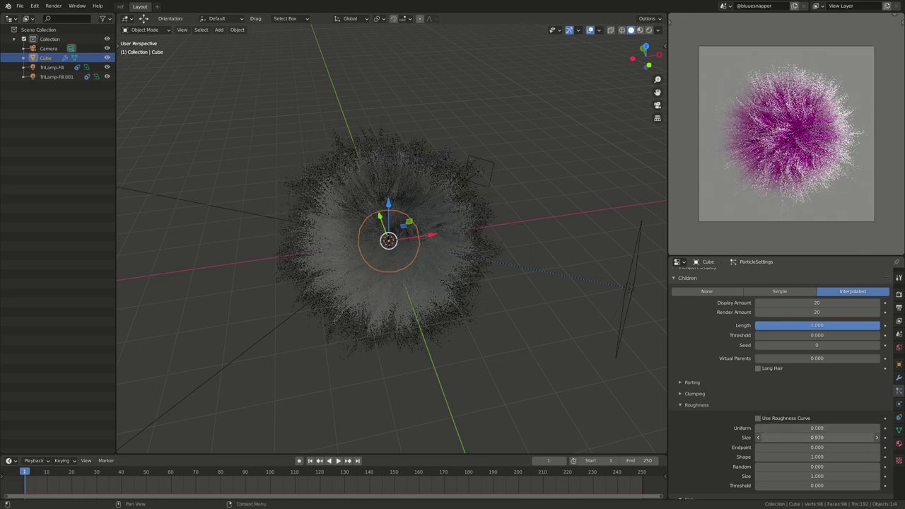
drag(806, 447, 855, 447)
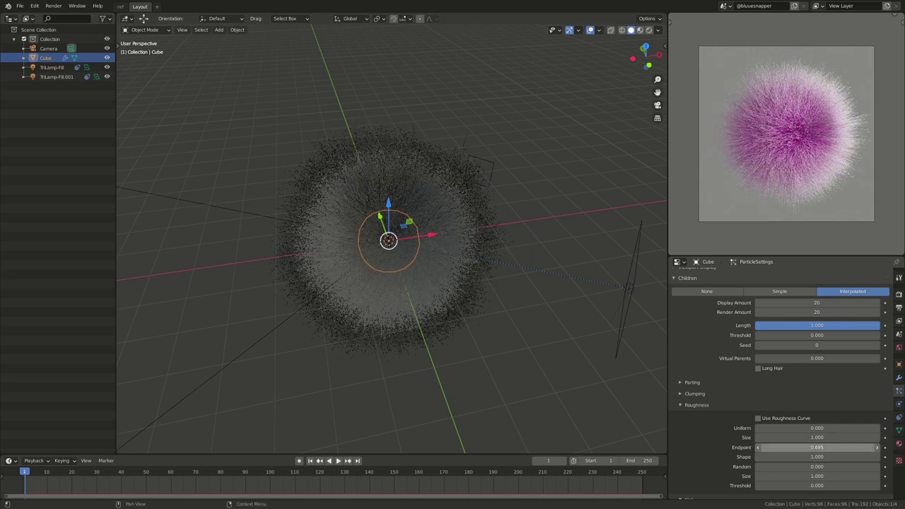
click(816, 447)
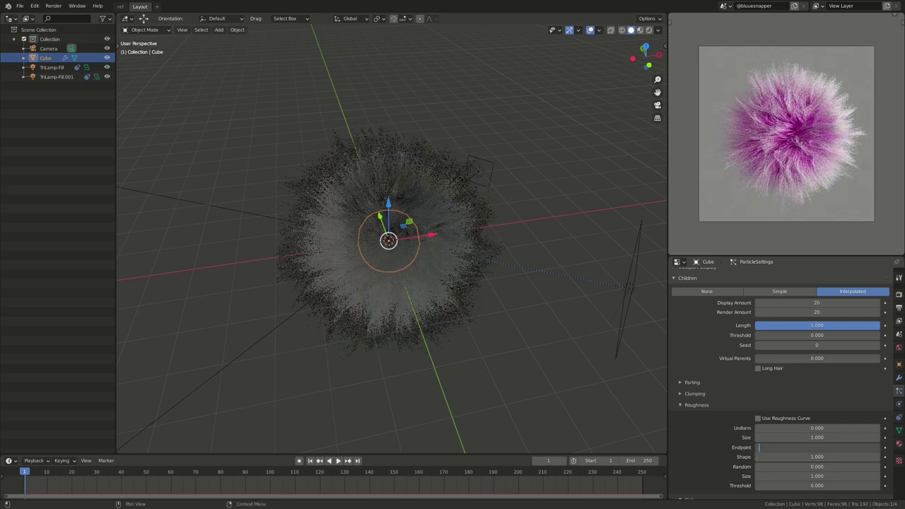
text(.25)
key(Return)
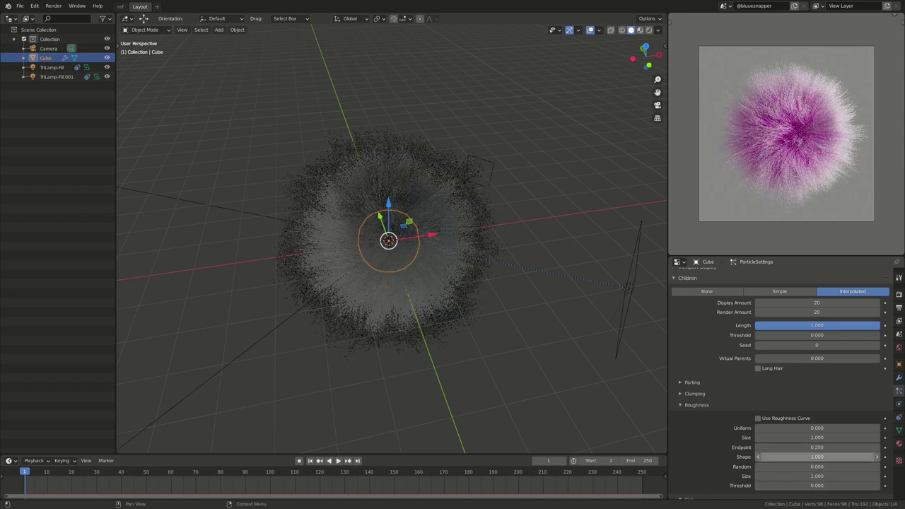
- Set roughness Shape to 10.000 and Random roughness to 0.250
drag(816, 456, 876, 456)
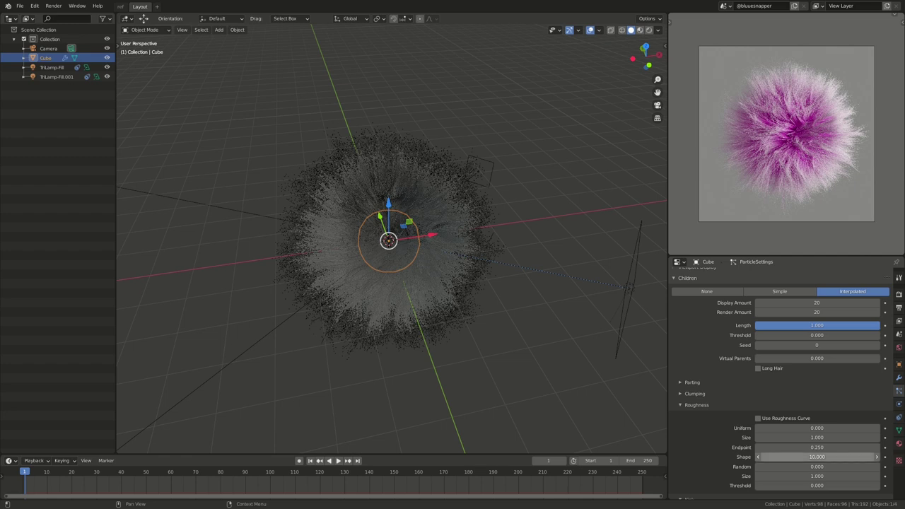
click(761, 467)
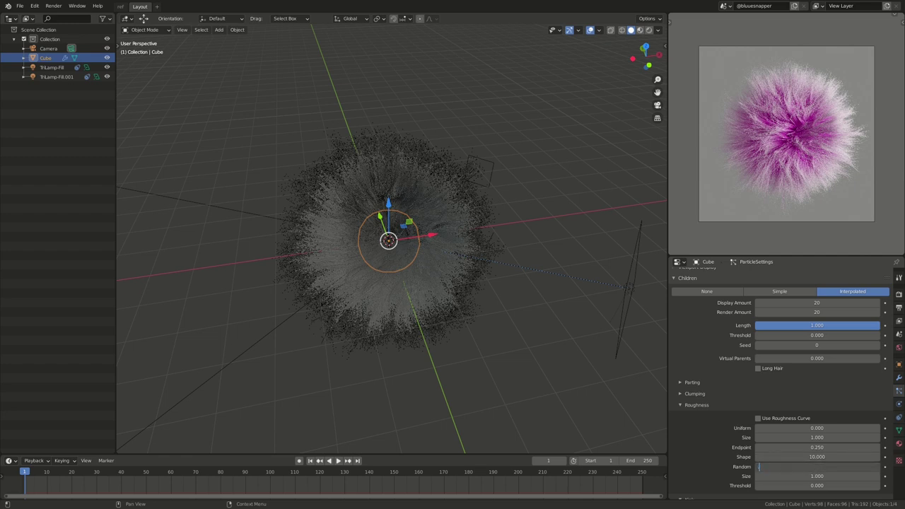
text(0.25)
key(Return)
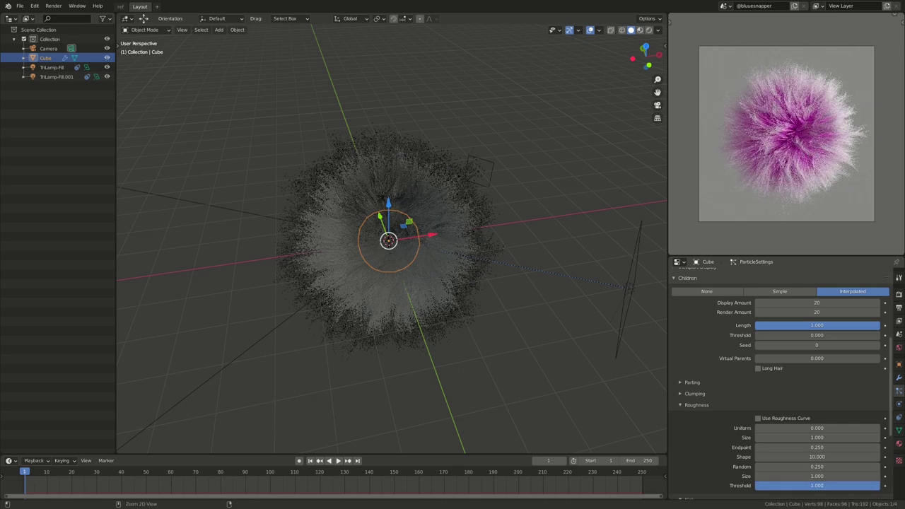
ctrl+click(694, 393)
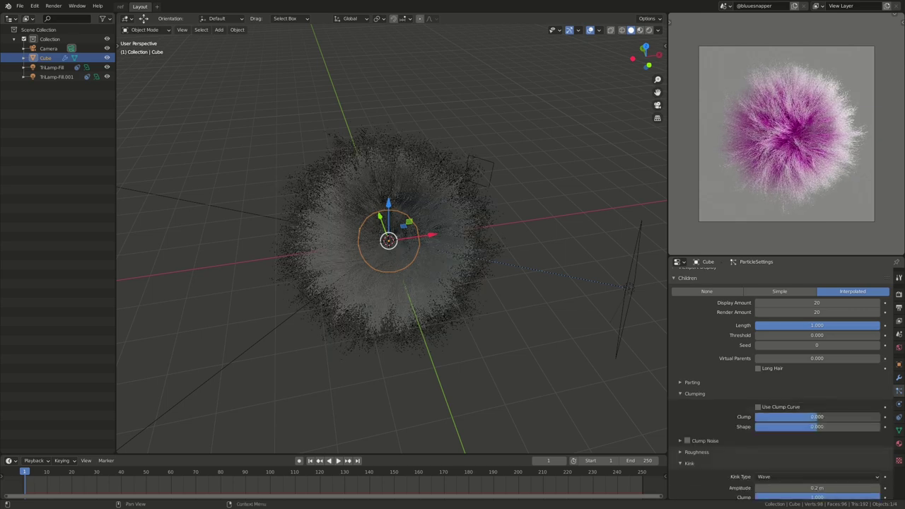
- Set the child hair Clump amount to 0.400 after briefly trying 1.000
drag(816, 417, 879, 416)
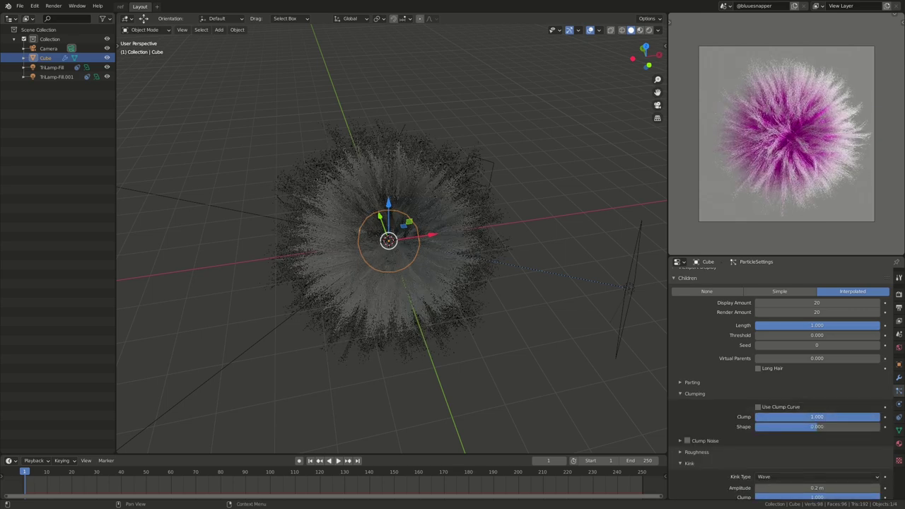
drag(879, 416, 841, 417)
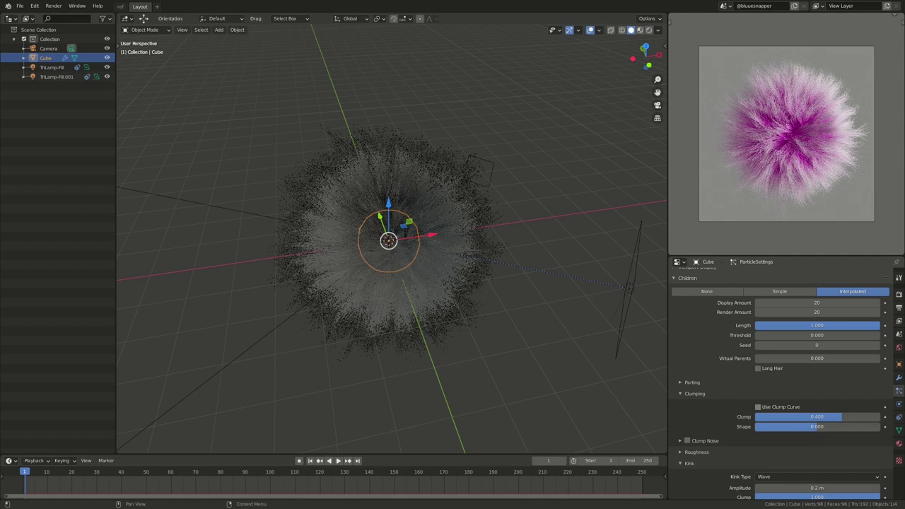
- Raise the child hair Parting to 0.900 in the Parting subpanel
click(694, 393)
click(691, 382)
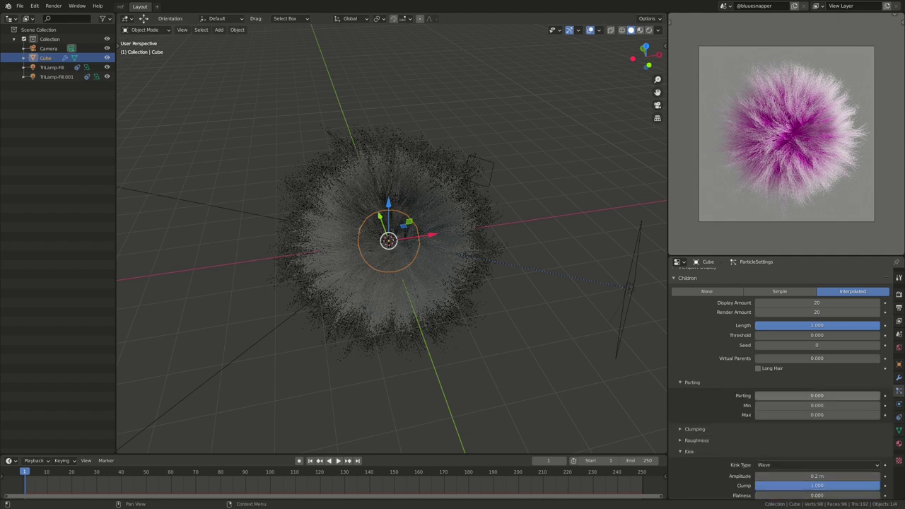
drag(777, 395, 867, 395)
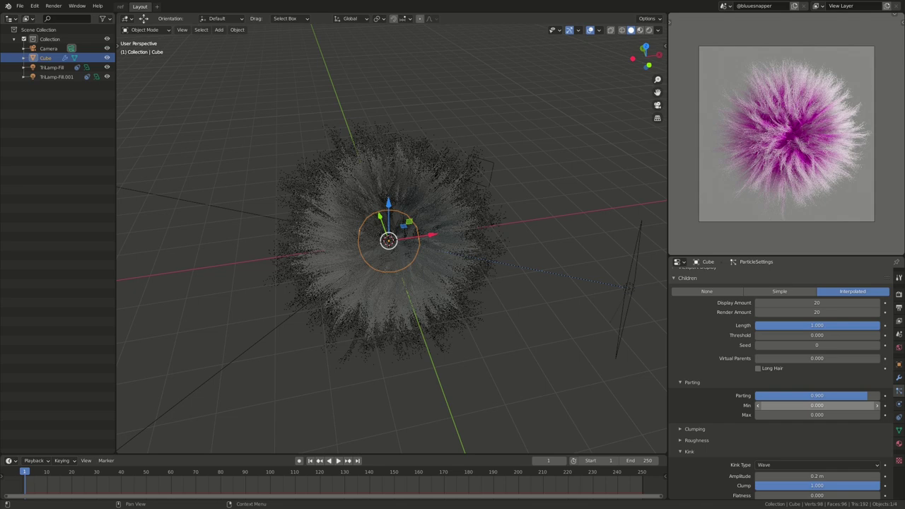
- Set the hair material's Subsurface to 0.050 in the shader nodes
key(shift+F3)
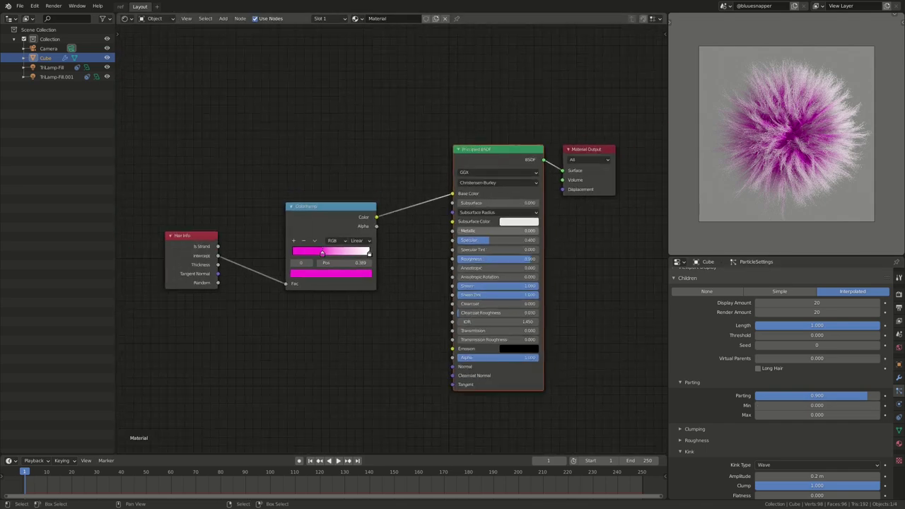
scroll(391, 233, up, 3)
scroll(392, 233, up, 1)
click(291, 182)
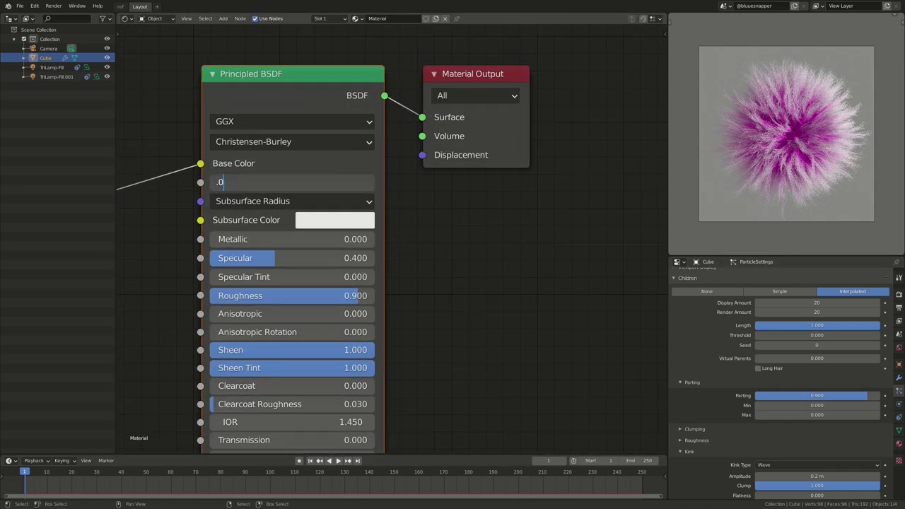
text(5)
key(Return)
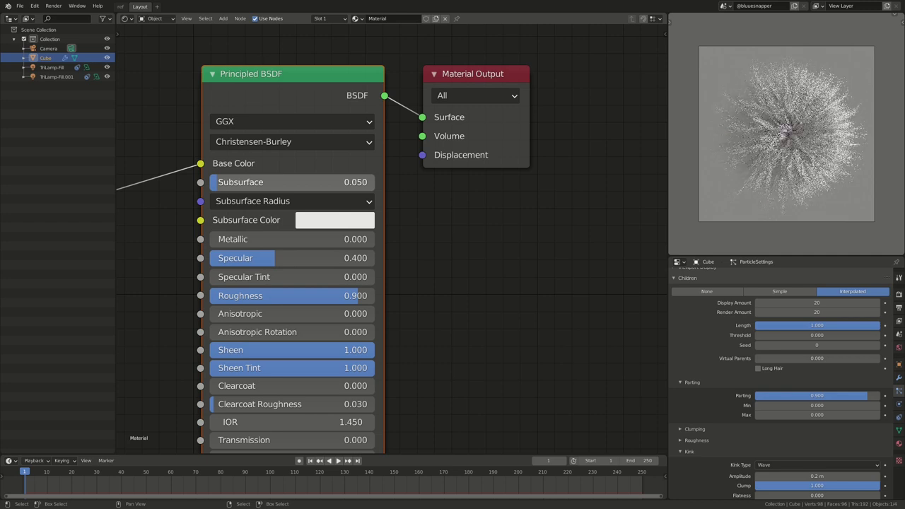
- Link the ColorRamp Color into Subsurface Color and return to the 3D Viewport
scroll(657, 211, down, 3)
drag(308, 210, 309, 210)
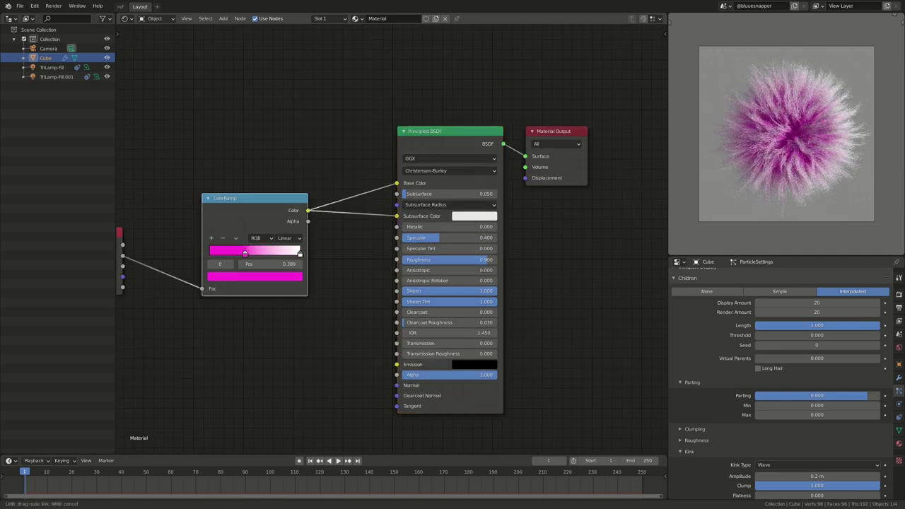
drag(396, 216, 397, 215)
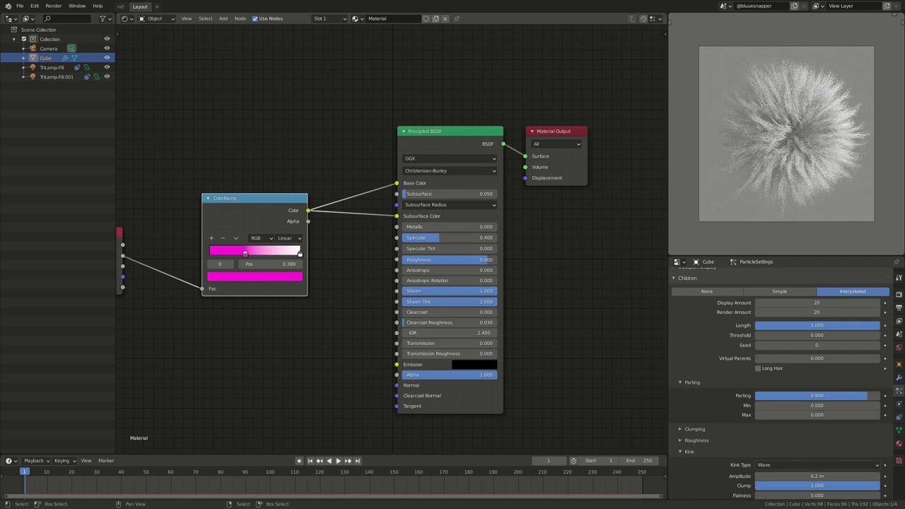
scroll(395, 242, down, 1)
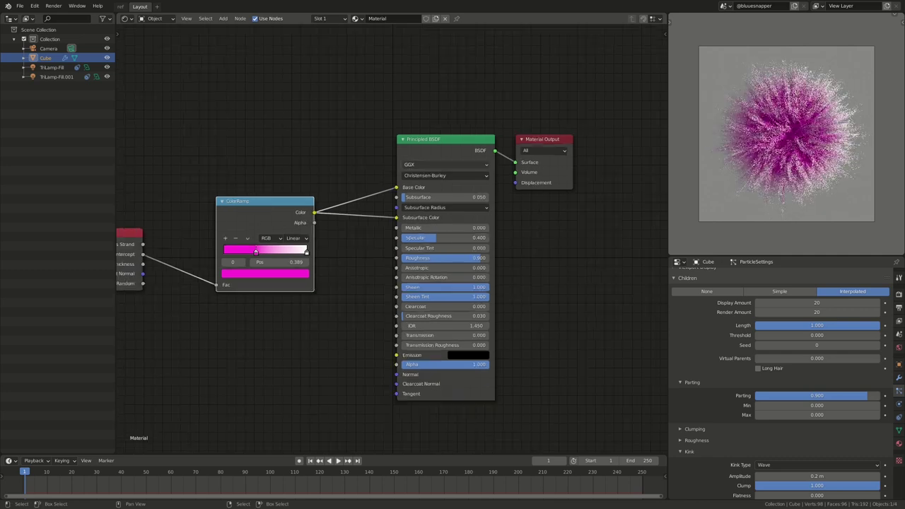
scroll(757, 369, down, 2)
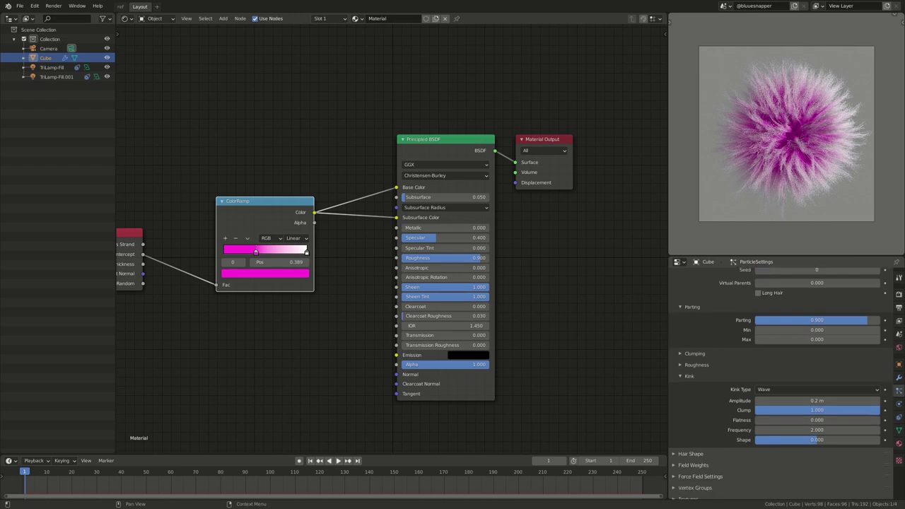
scroll(392, 241, down, 2)
middle_drag(392, 240, 498, 262)
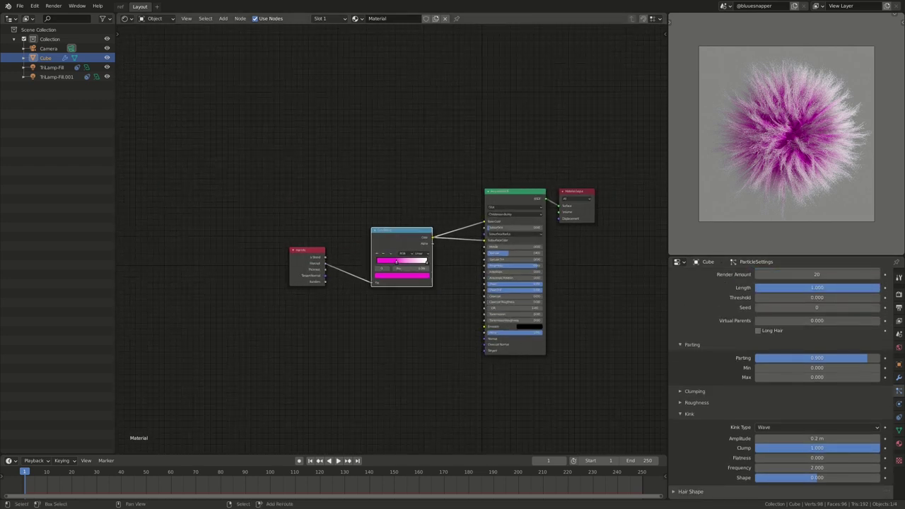
key(shift+F5)
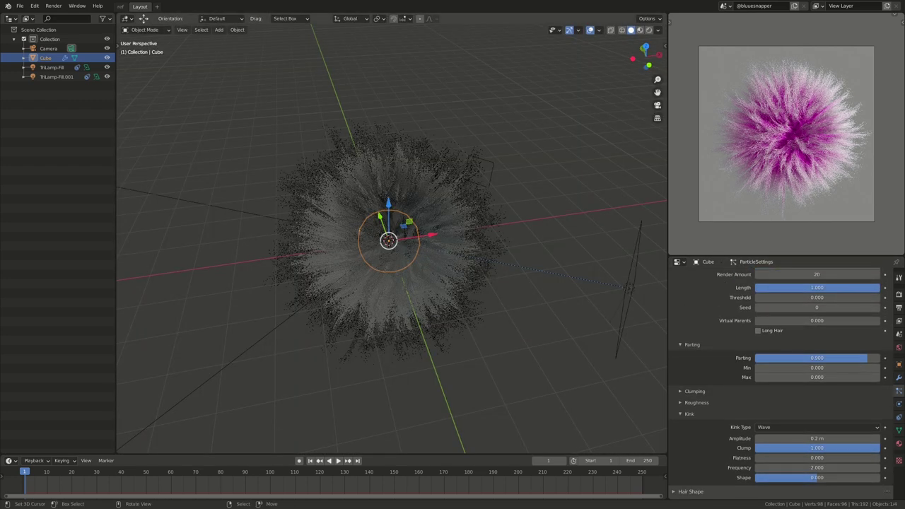
- Add a plane at the origin and stand it upright, rotated 90° on X
key(shift+a)
mouse_move(268, 171)
click(311, 171)
key(alt+g)
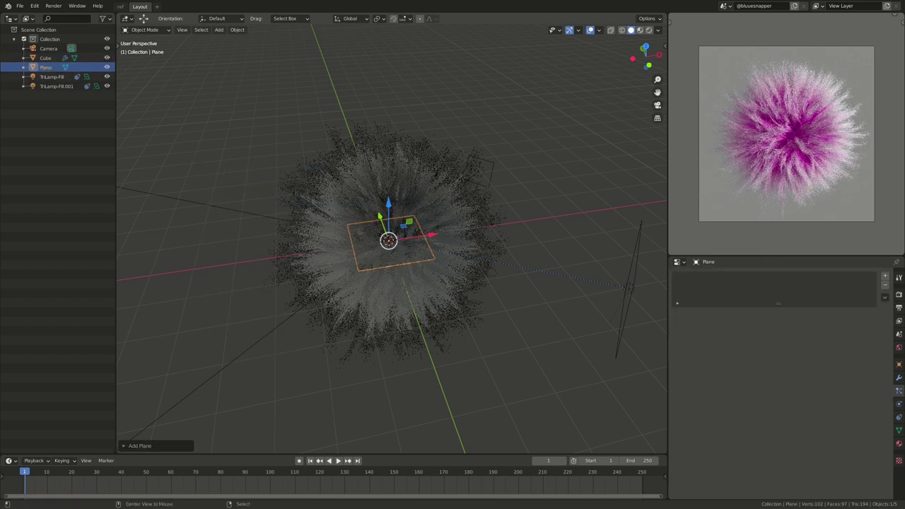
text(rx90)
key(Return)
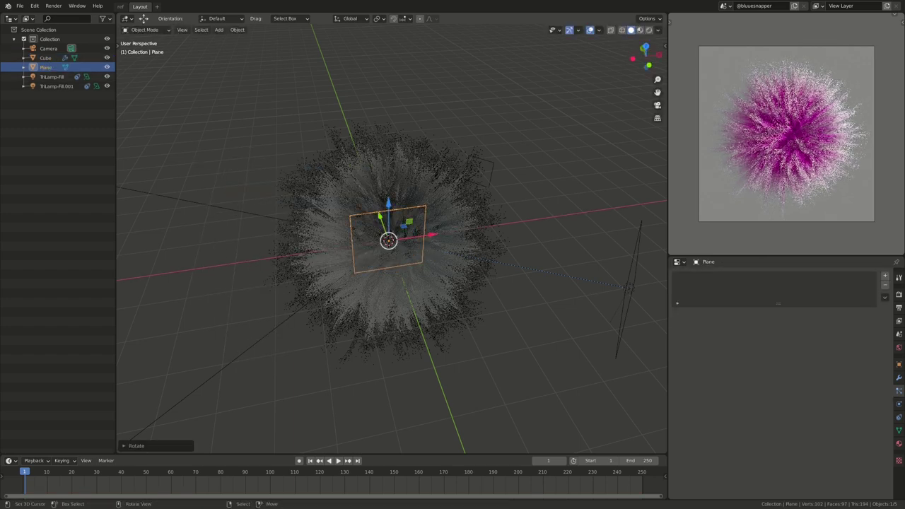
- Enlarge the plane and move it to the side as a backdrop, undoing an oversized rescale
middle_drag(389, 240, 424, 318)
key(s)
key(Return)
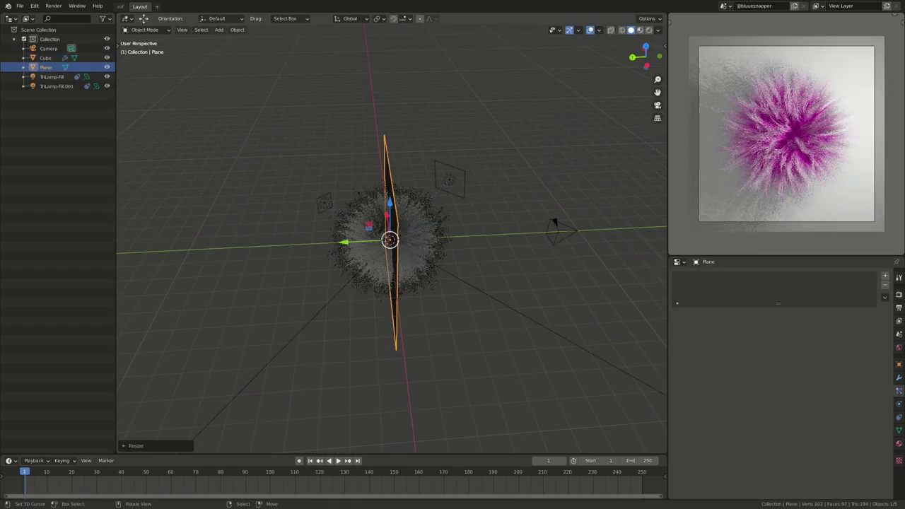
scroll(388, 240, down, 3)
key(g)
key(z)
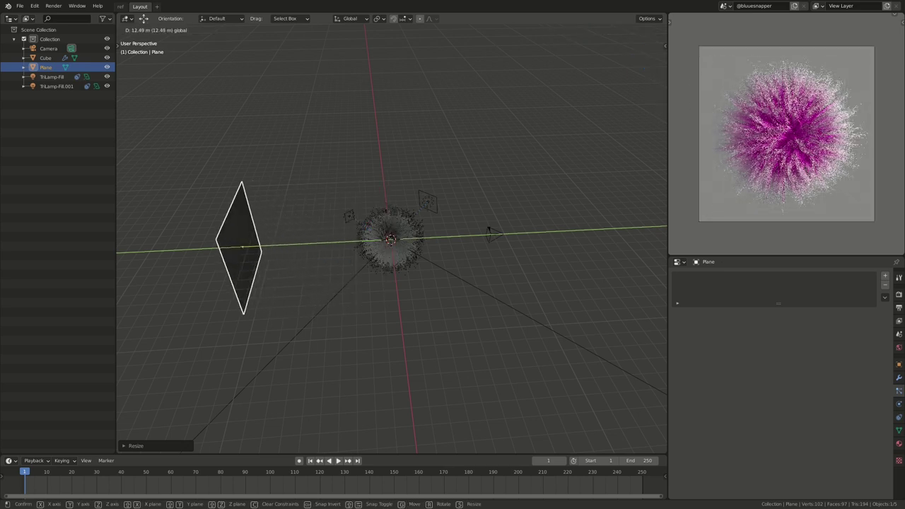
key(Return)
key(s)
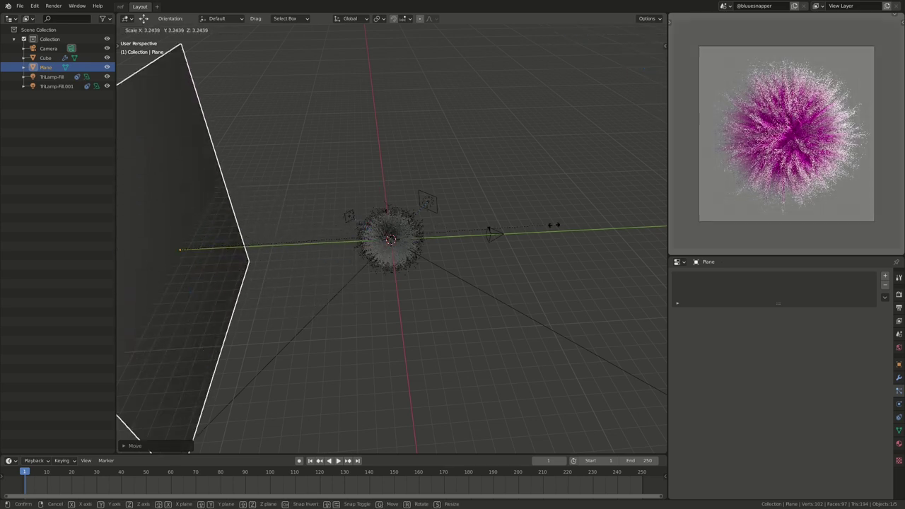
key(Return)
key(ctrl+z)
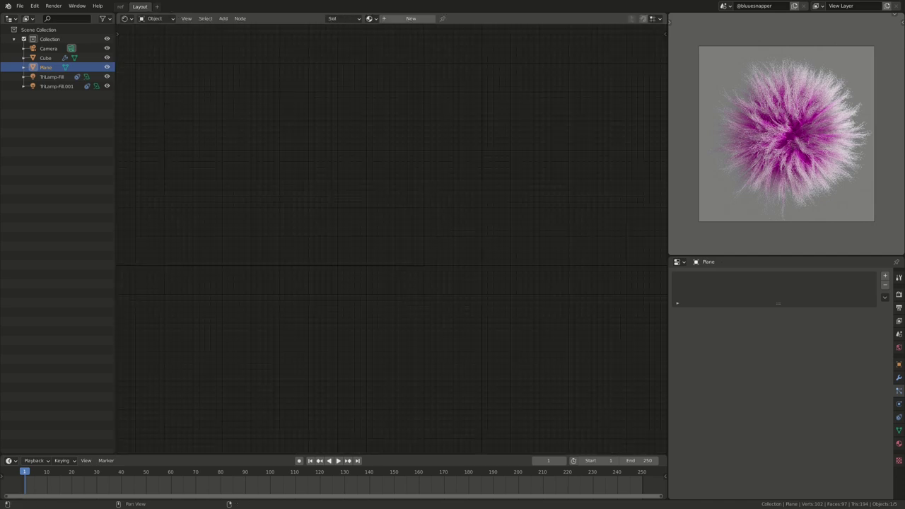
- Replace the plane's Principled BSDF shader with a Diffuse BSDF node
key(shift+F3)
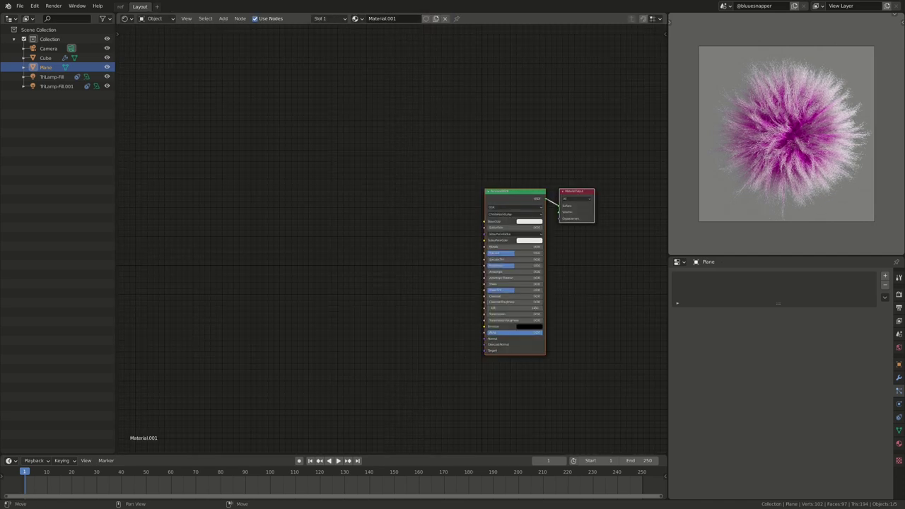
key(shift+s)
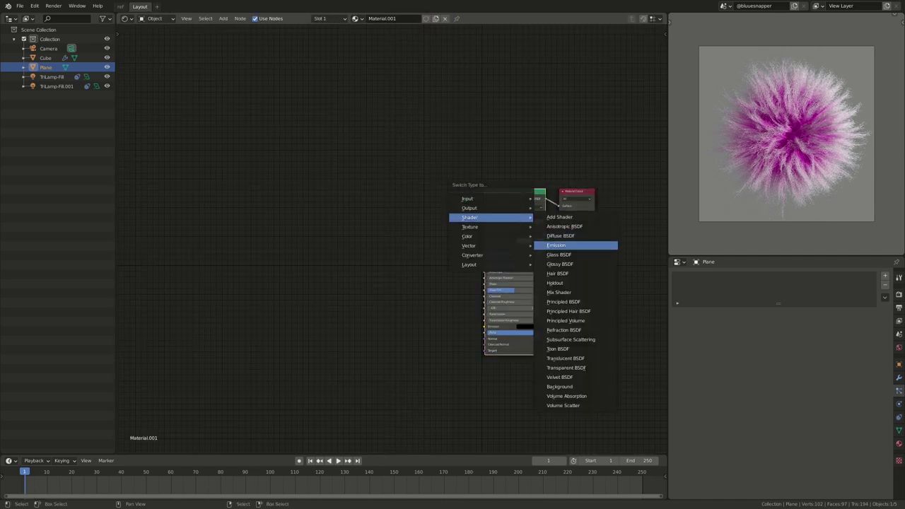
click(560, 235)
key(Home)
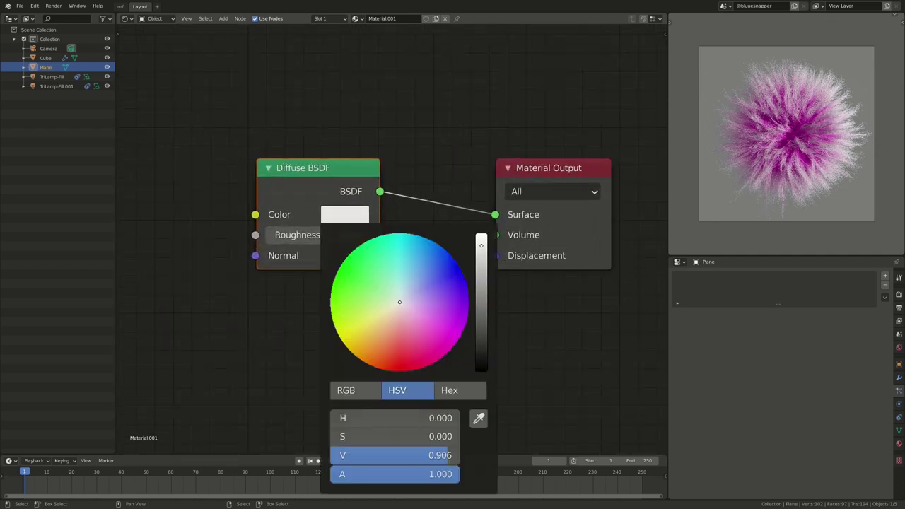
- Colour the diffuse shader teal-blue (H 0.549, S 0.765, V 0.699)
scroll(399, 302, down, 4)
drag(399, 302, 431, 259)
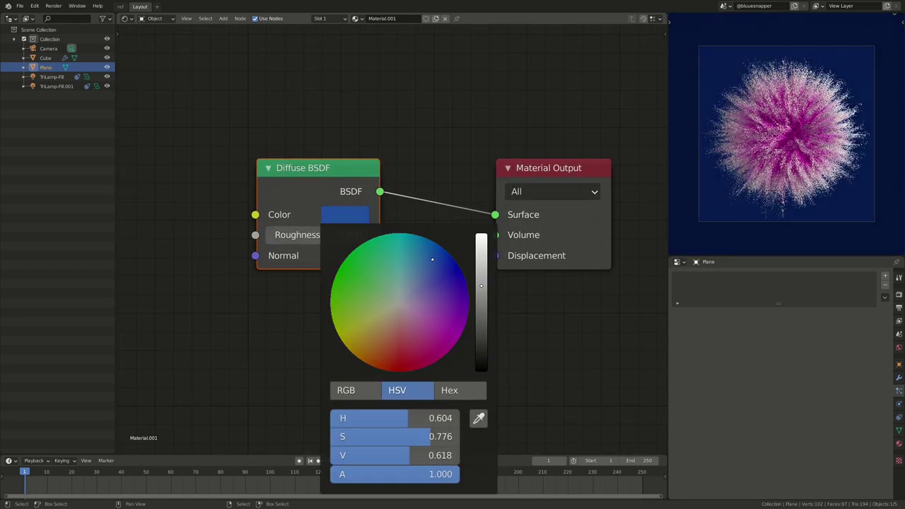
scroll(431, 258, up, 2)
drag(432, 258, 415, 251)
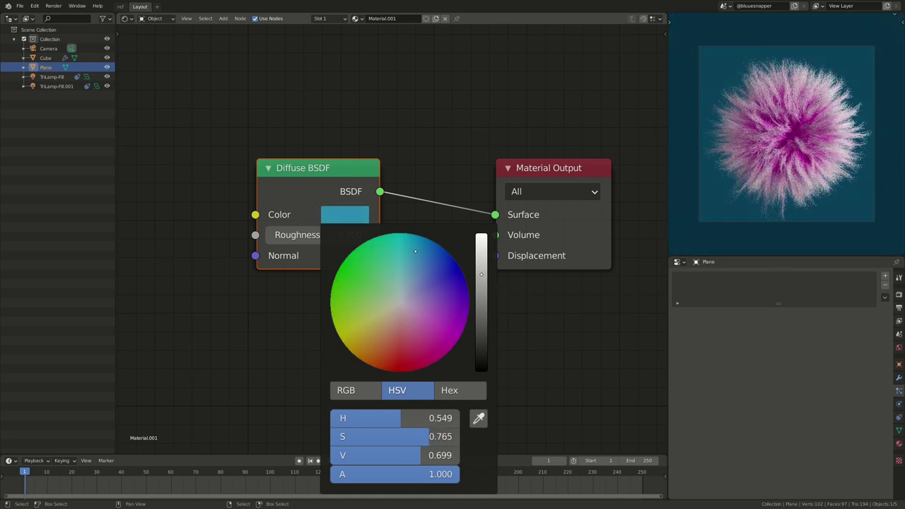
key(shift+F5)
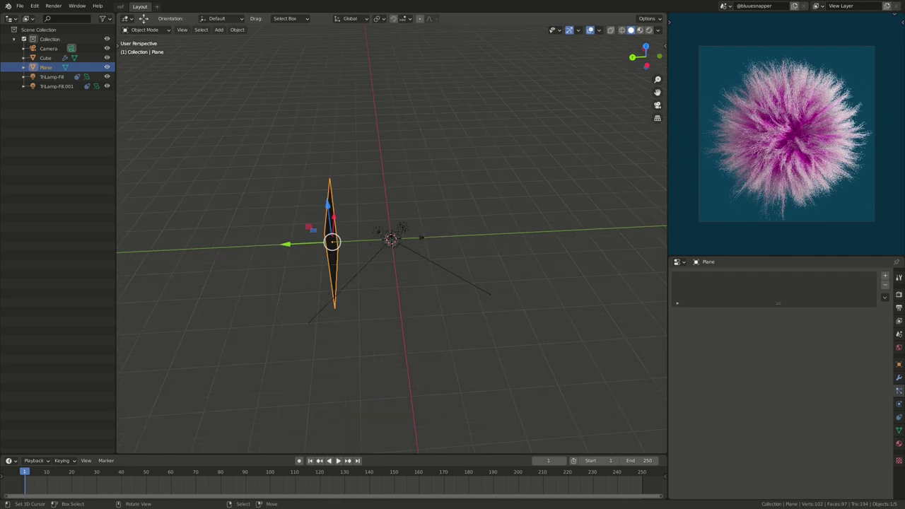
- Raise the TriLamp-Fill lamp beside the fur ball to X 3.8294, Y -3.5404, Z 1.9829 m
middle_drag(388, 233, 424, 227)
scroll(311, 212, up, 3)
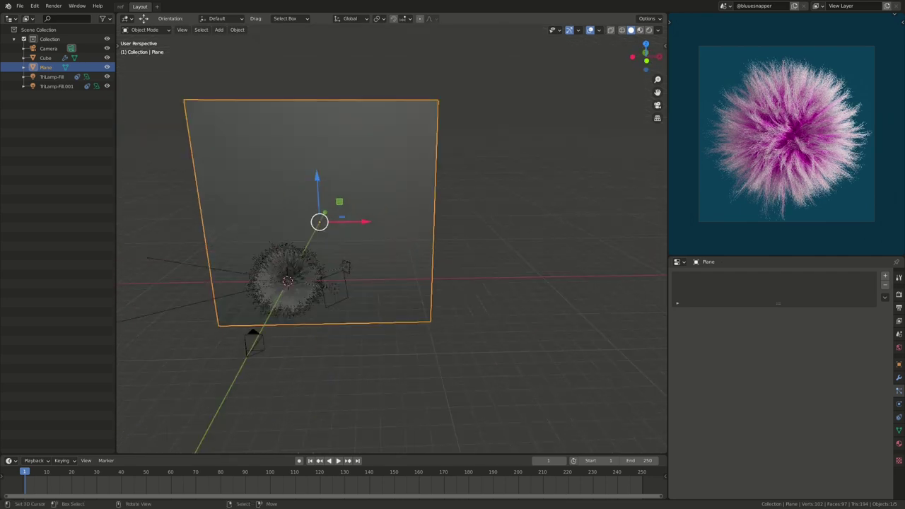
click(52, 76)
mouse_move(396, 283)
middle_down()
mouse_move(467, 272)
mouse_move(424, 280)
mouse_move(460, 268)
middle_up()
key(g)
click(403, 277)
key(shift+a)
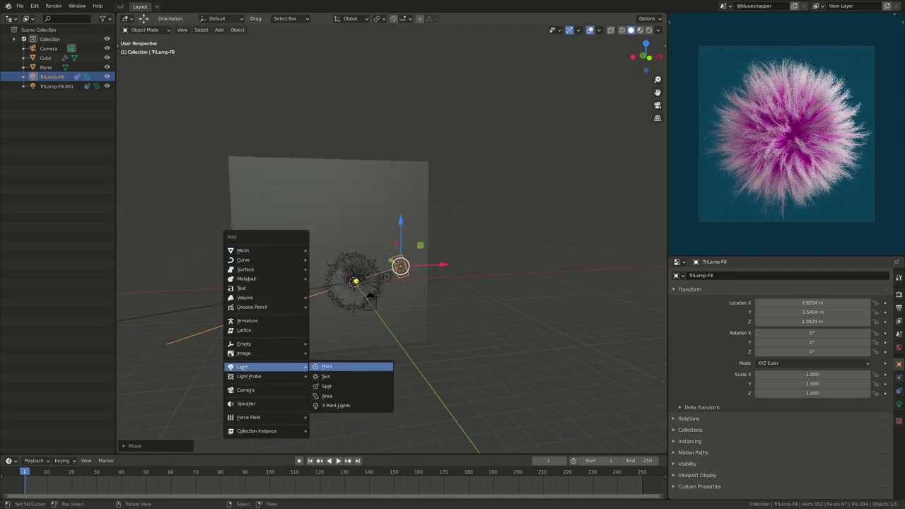
- Add a point light and place it beside the hair ball
click(332, 367)
middle_drag(459, 268, 431, 318)
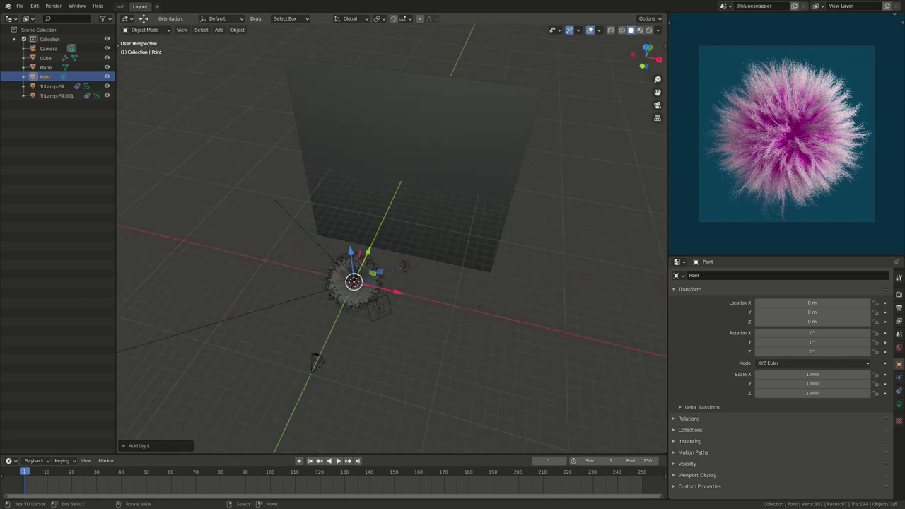
key(g)
click(324, 292)
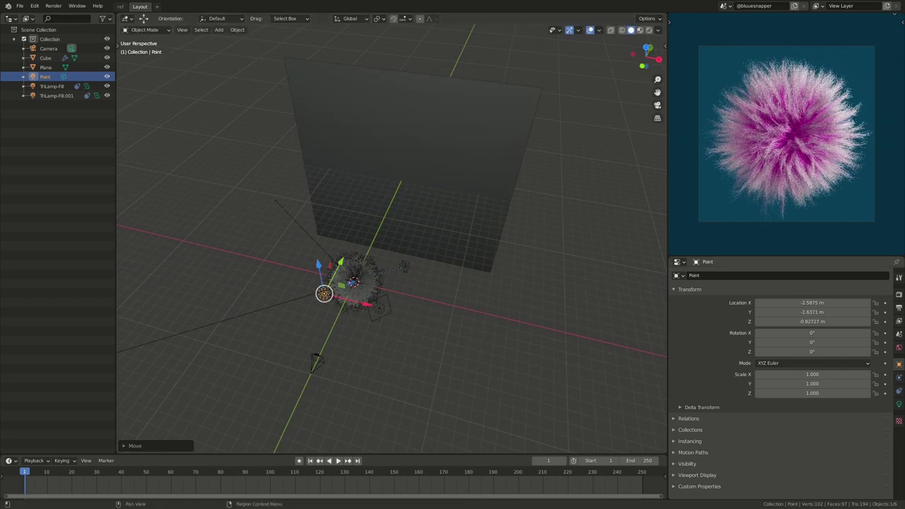
- Set the point light to 1000 W with a pale cyan colour, then view from top orthographic
click(898, 404)
click(812, 335)
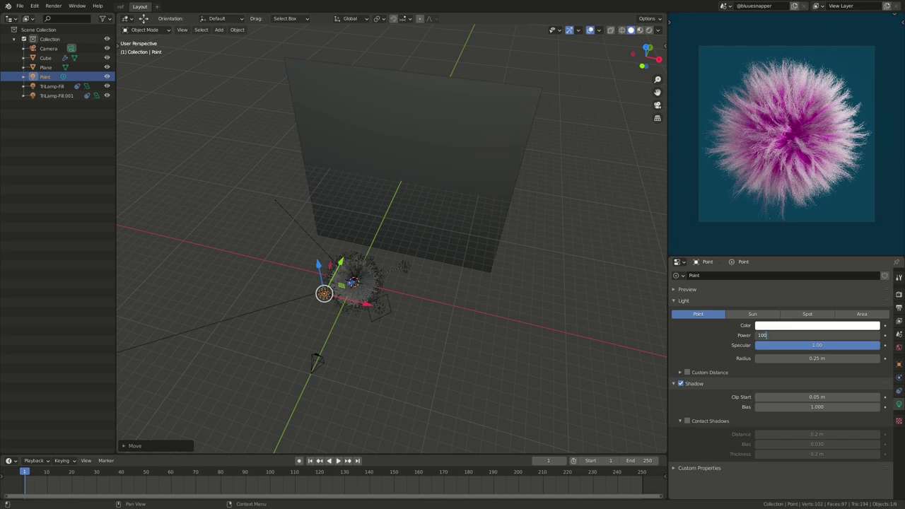
text(0)
key(Return)
click(831, 325)
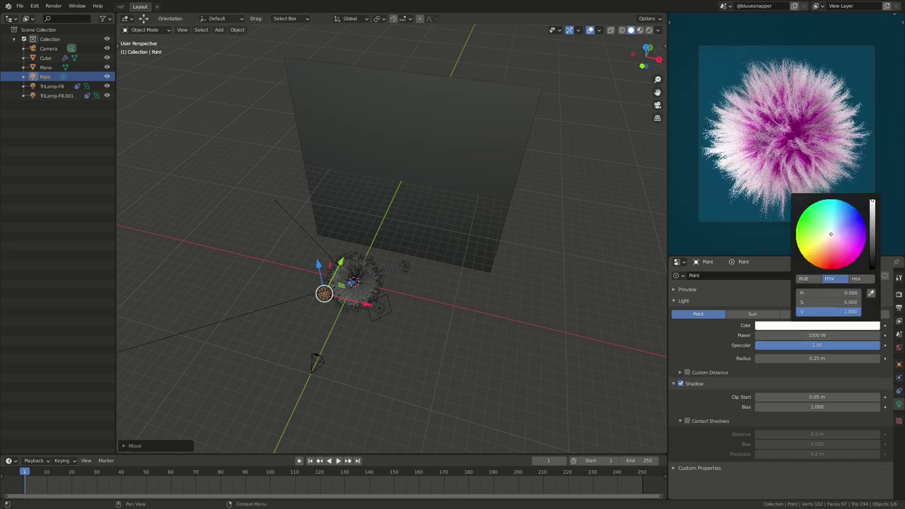
click(818, 234)
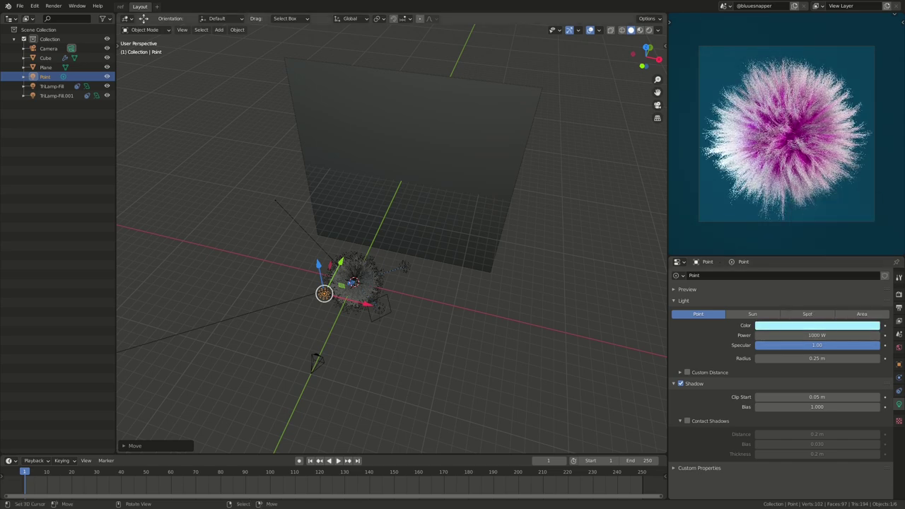
scroll(391, 240, up, 5)
key(KP_7)
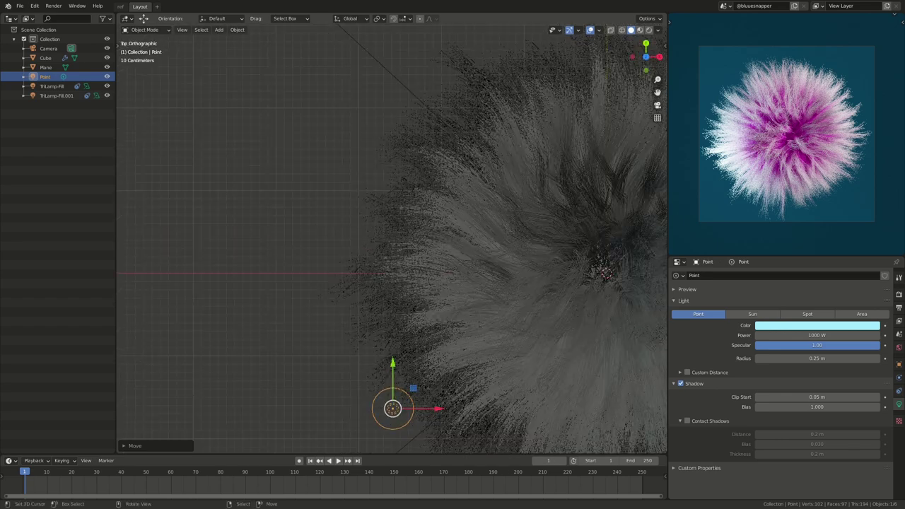
- Move the point light down and to the left of the fur ball
scroll(391, 240, down, 5)
scroll(523, 347, up, 2)
key(g)
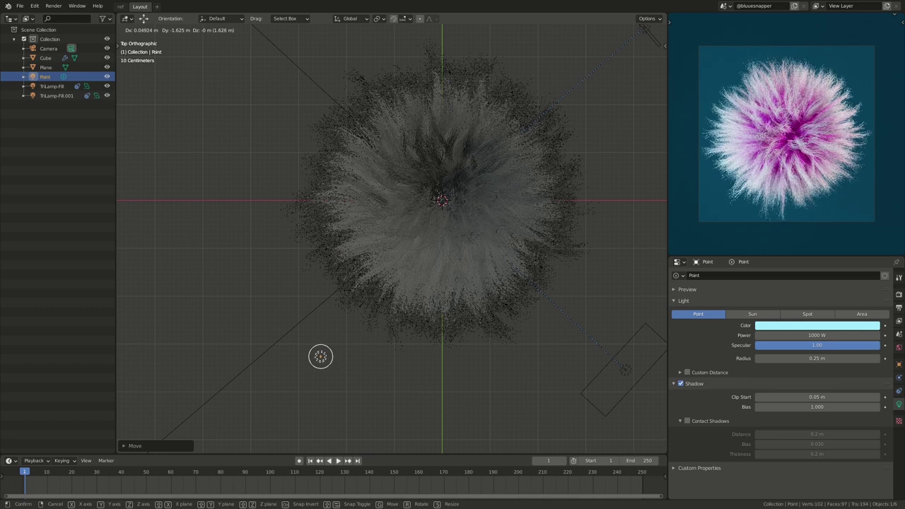
click(312, 365)
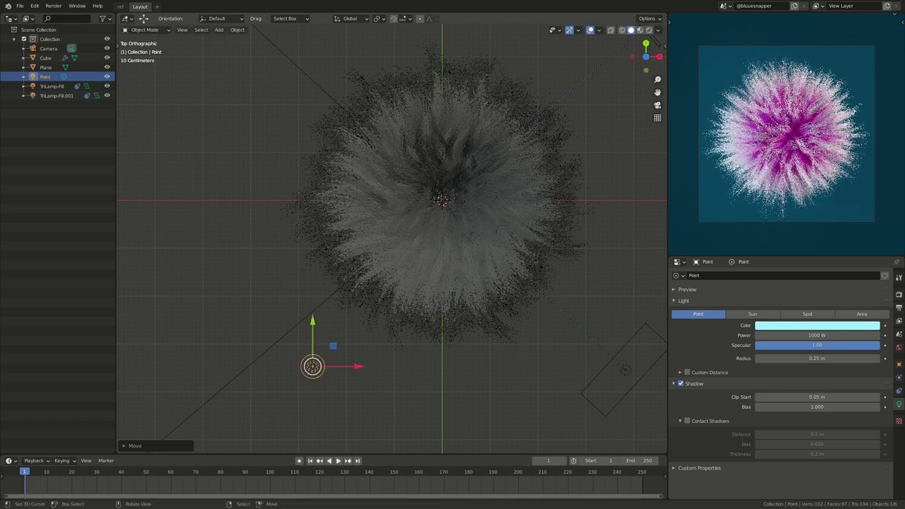
- Set the point light's radius to 5 m and move it closer to the fur ball
click(760, 358)
text(5)
key(Return)
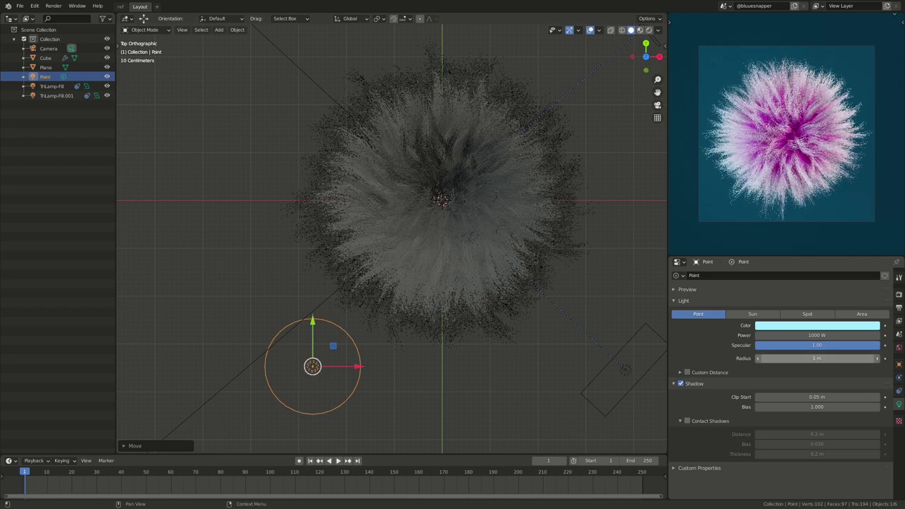
click(760, 358)
text(5)
key(Return)
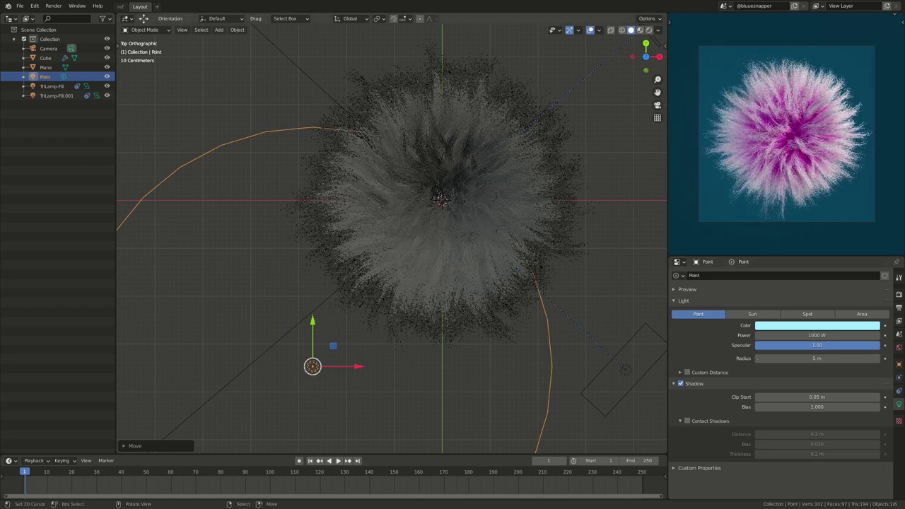
key(g)
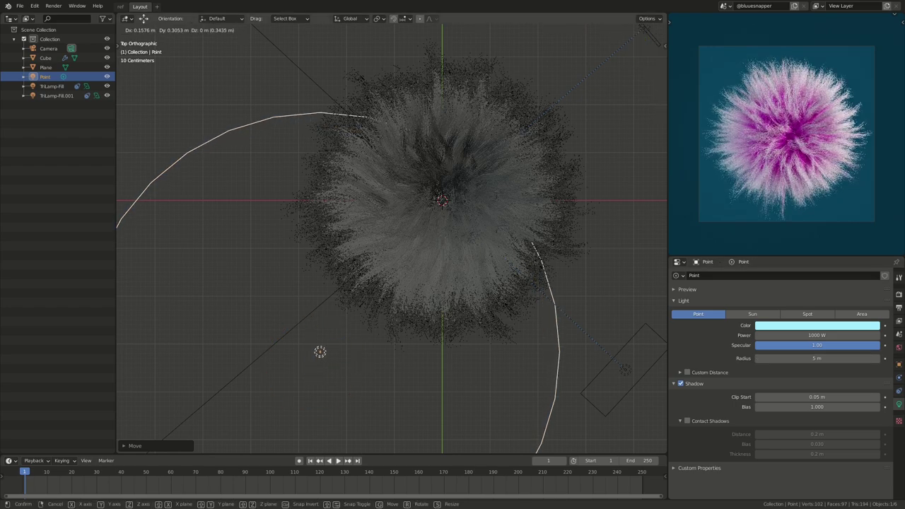
click(306, 339)
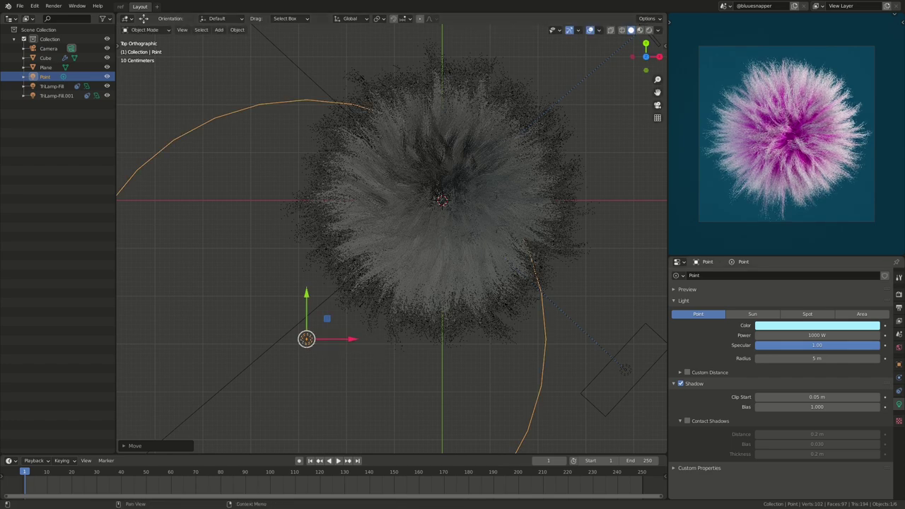
click(46, 57)
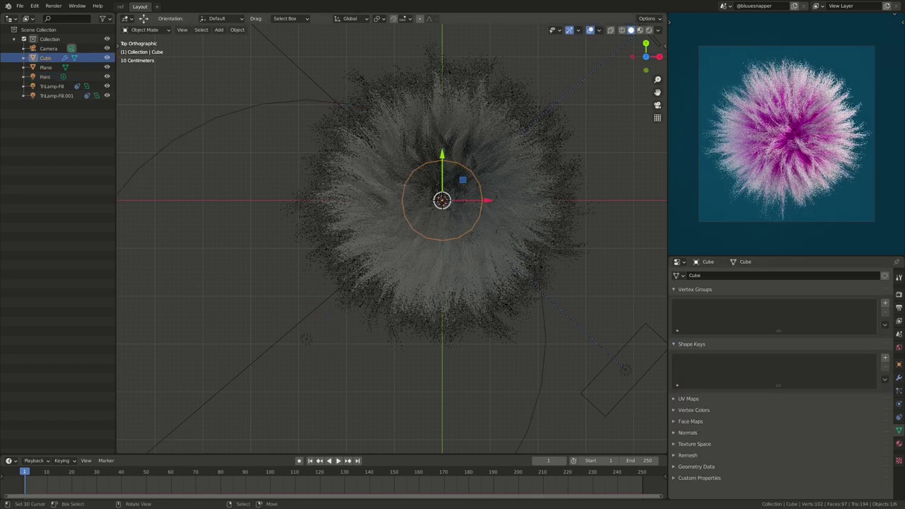
- Rename the Cube's particle settings to 'Fluff'
click(898, 376)
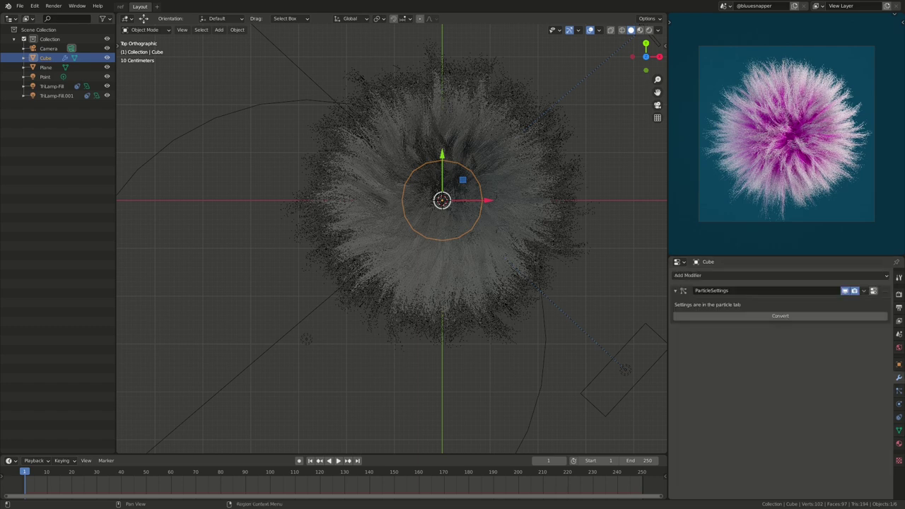
click(899, 390)
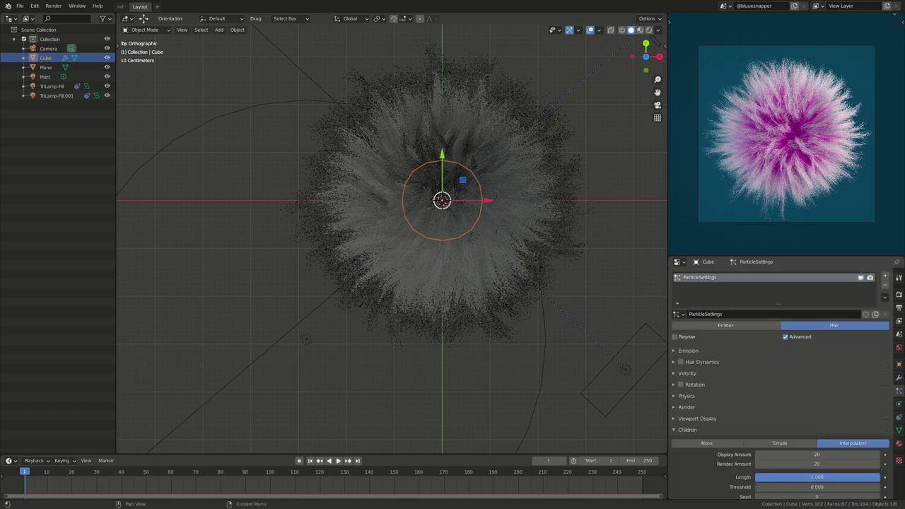
click(707, 314)
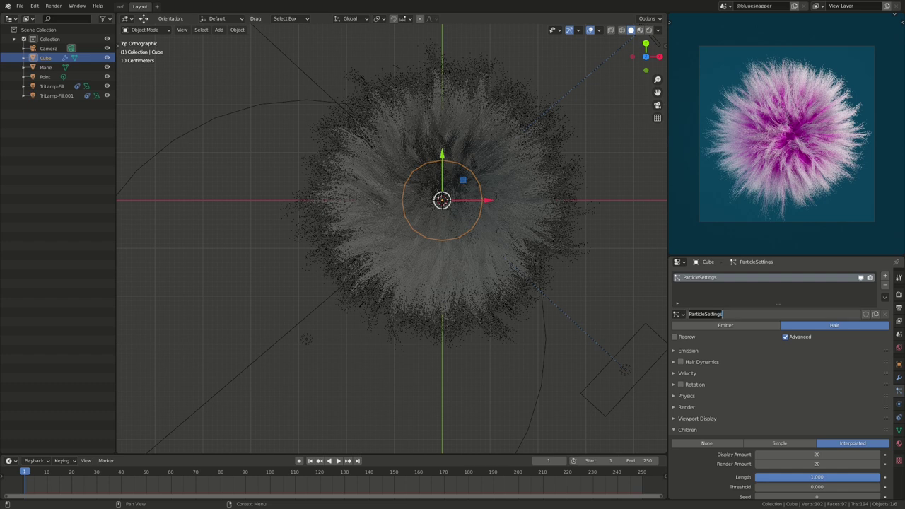
text(Fluff)
key(Return)
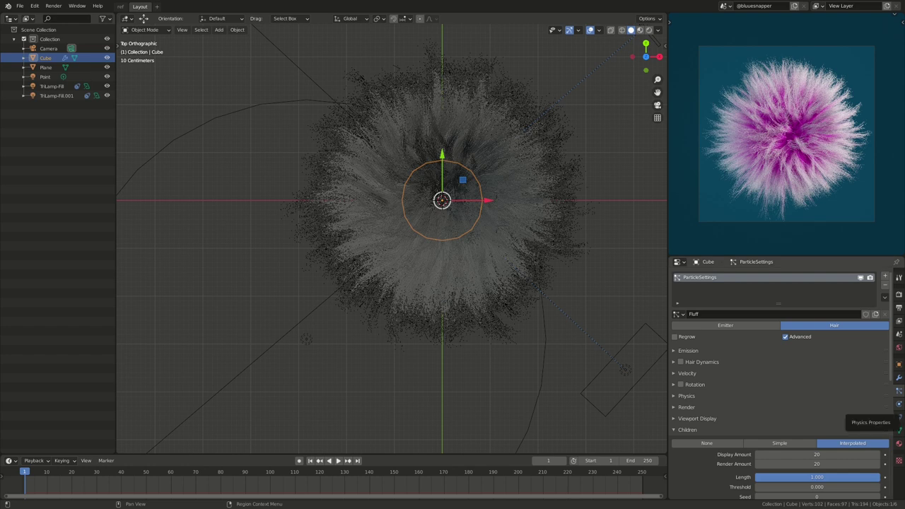
- Raise the hair's viewport display strand steps from 3 to 4
click(898, 404)
click(898, 417)
click(899, 390)
scroll(777, 382, down, 2)
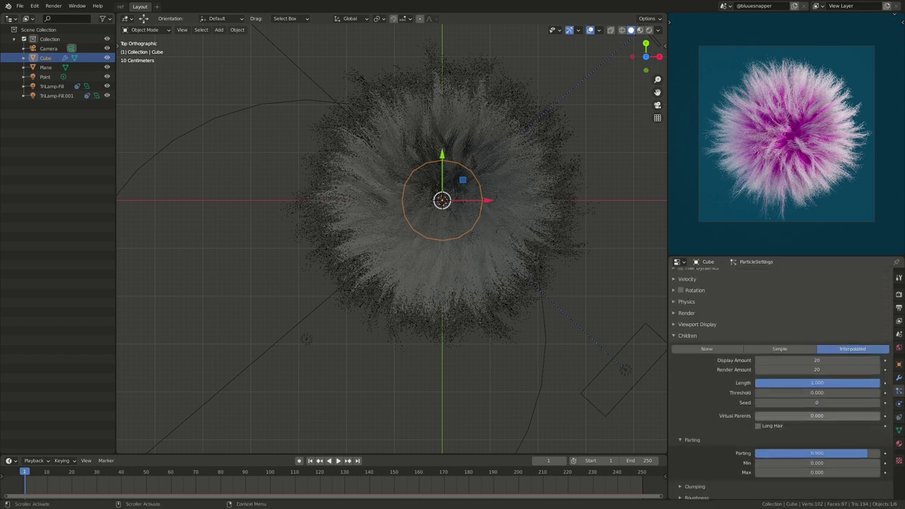
scroll(777, 382, down, 1)
click(687, 354)
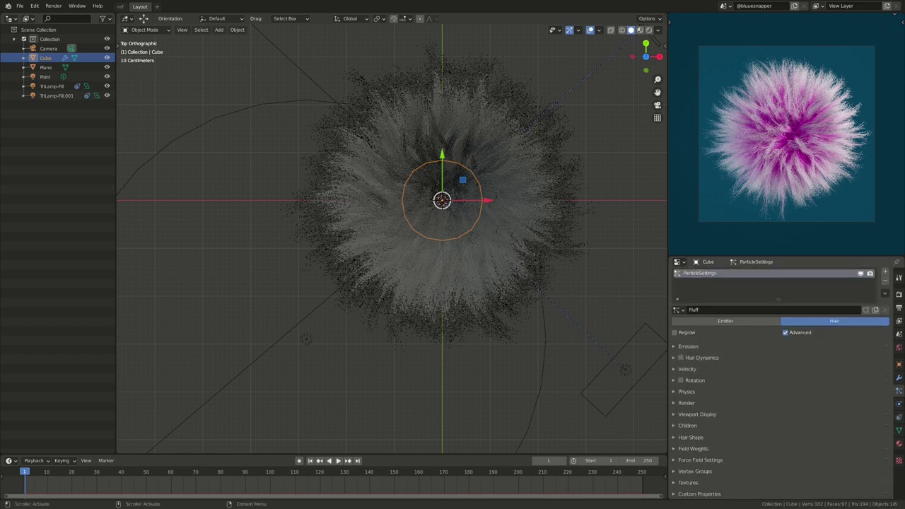
click(685, 328)
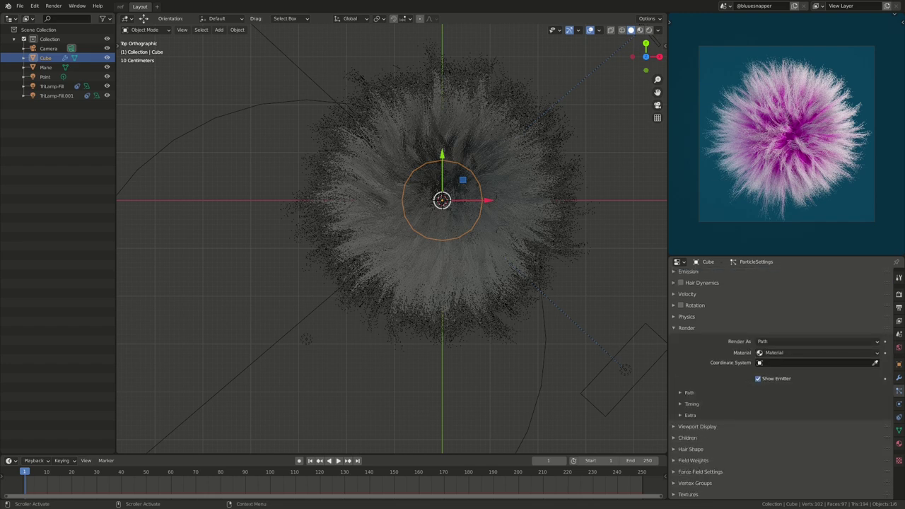
click(685, 328)
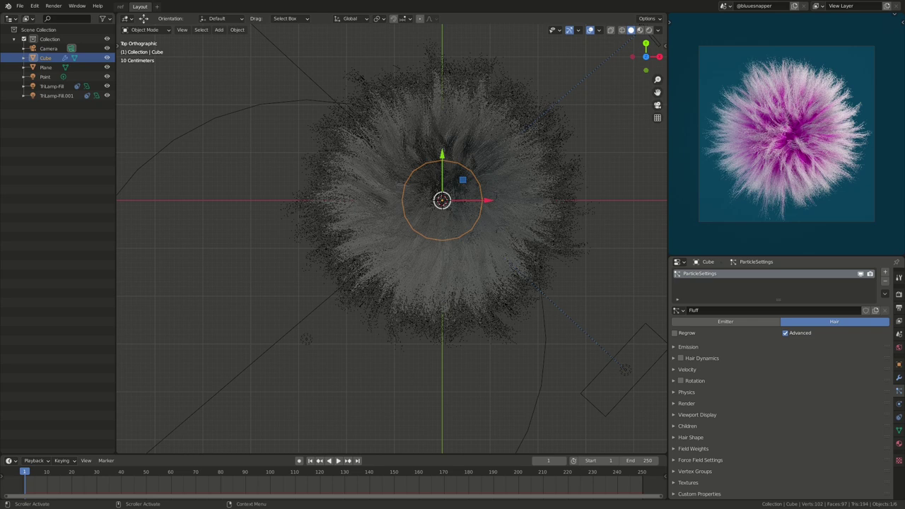
click(697, 414)
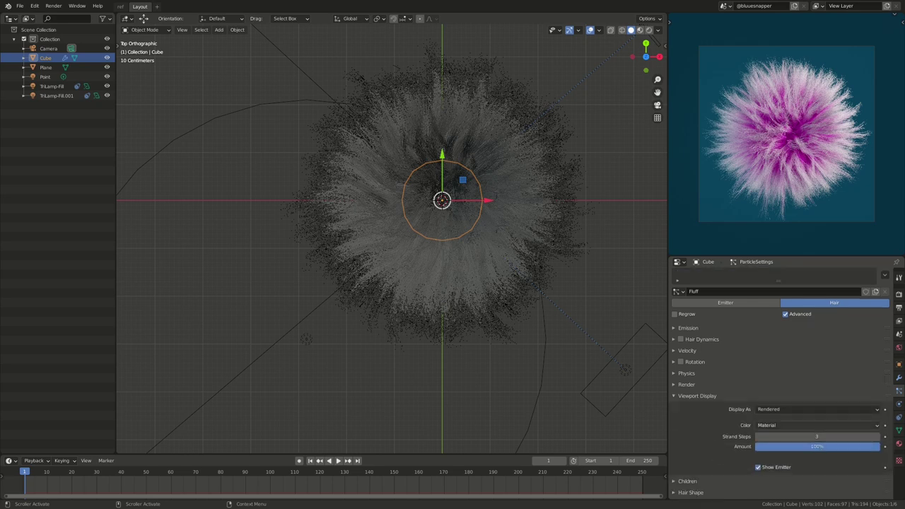
scroll(778, 396, down, 2)
click(876, 417)
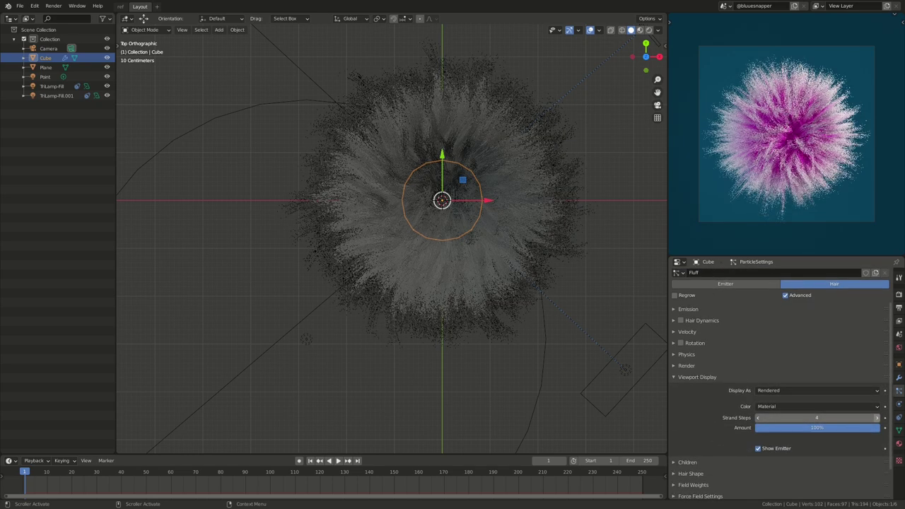
- Enable Bloom in the scene's render settings
click(898, 294)
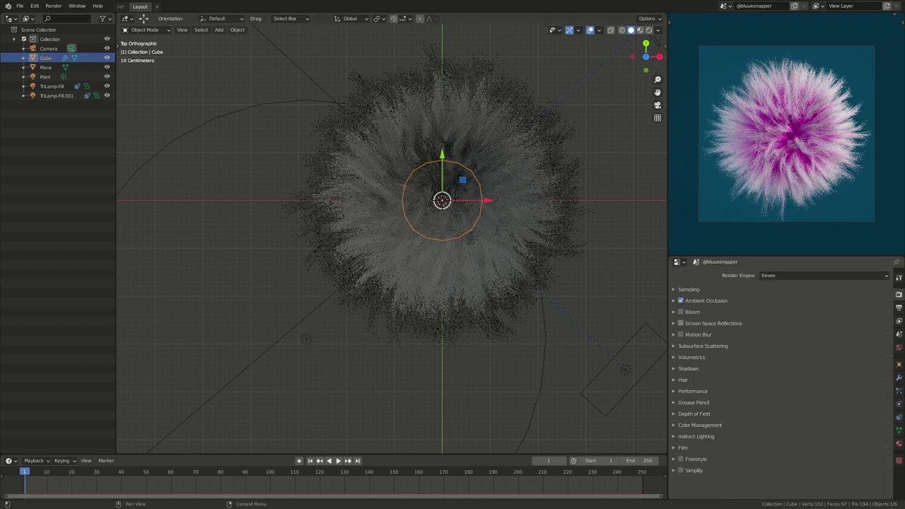
click(681, 312)
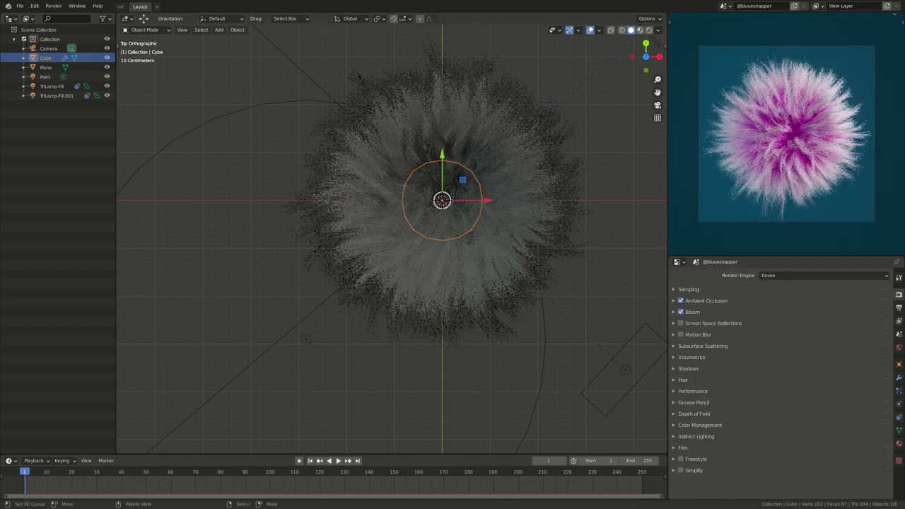
click(54, 6)
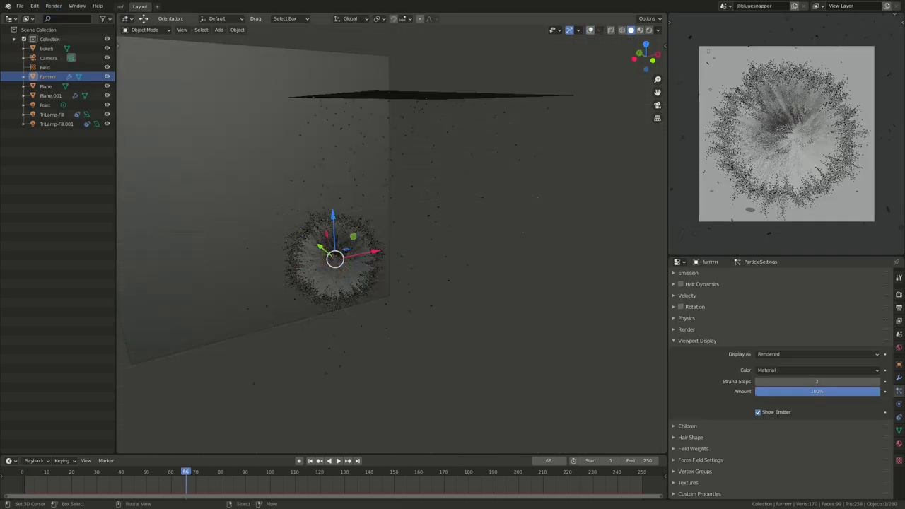
middle_drag(392, 240, 424, 212)
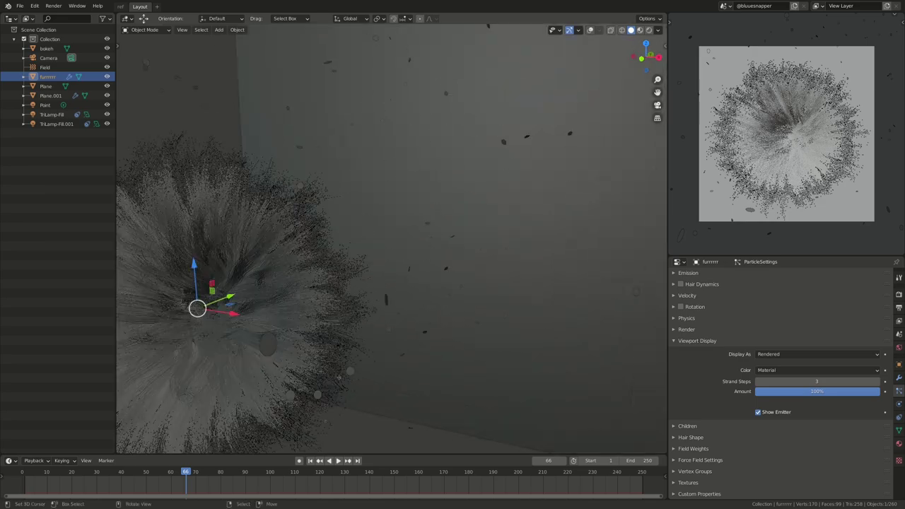
middle_drag(393, 240, 438, 212)
scroll(392, 241, up, 4)
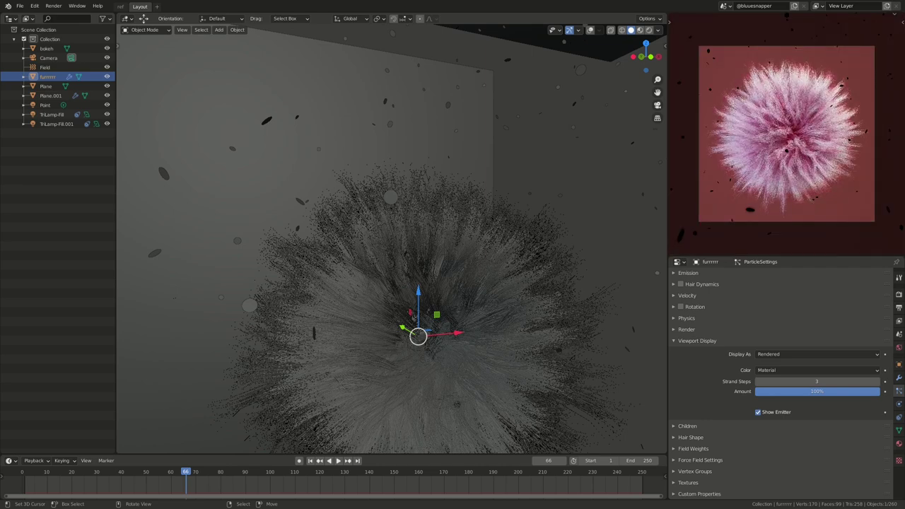
mouse_move(392, 241)
middle_down()
mouse_move(424, 283)
mouse_move(438, 254)
middle_up()
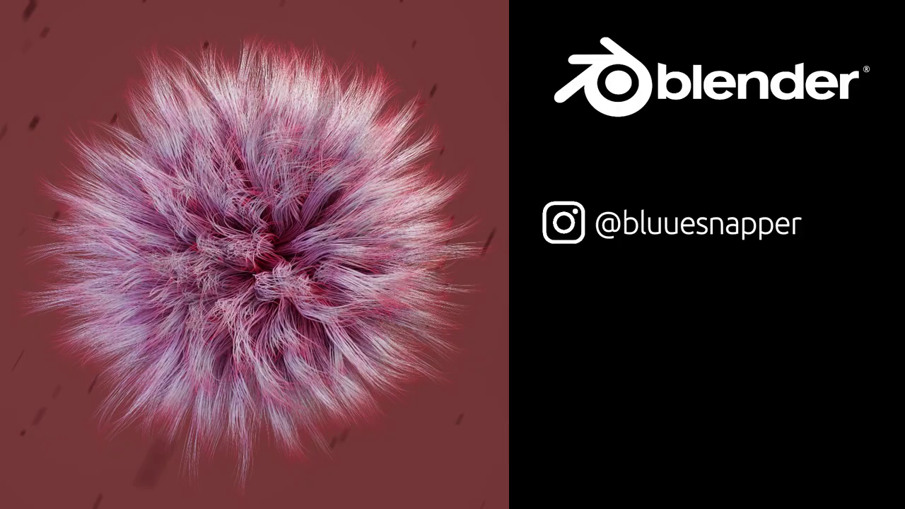